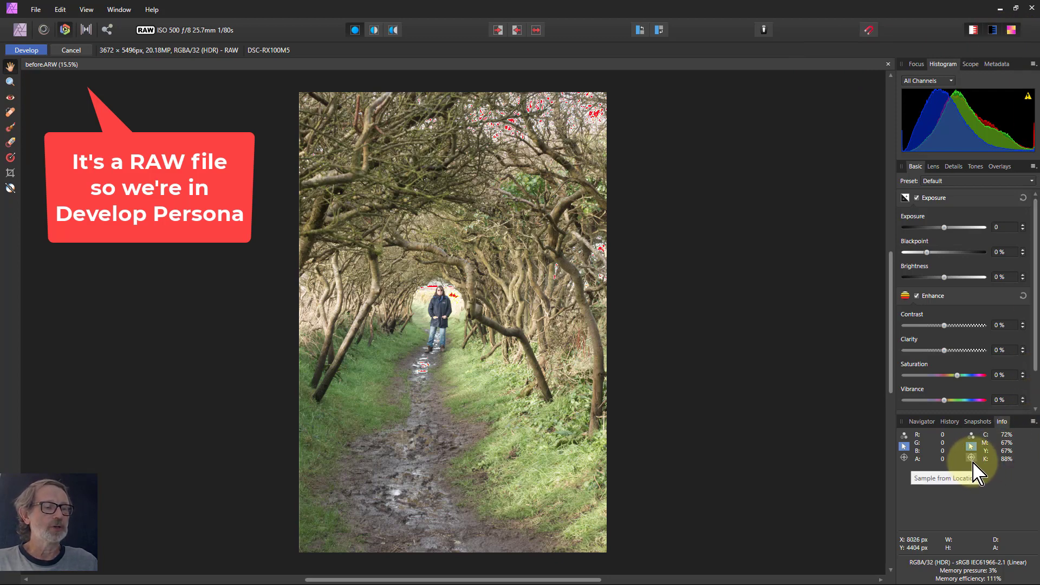
# Step: Enable the Shadows & Highlights adjustment for the RAW photo and set Highlights to -100%
pyautogui.scroll(-2, 972, 382)
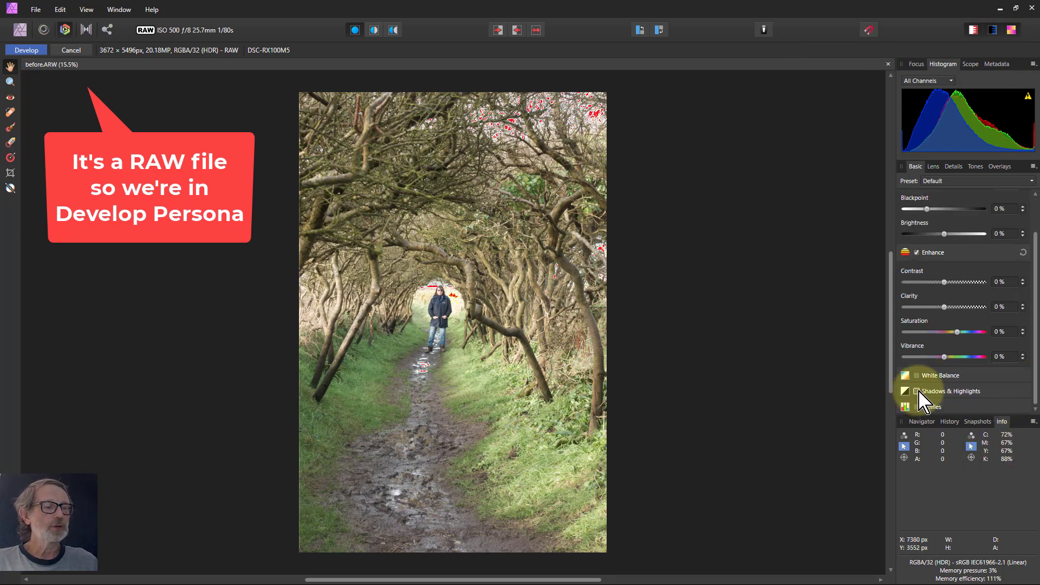
pyautogui.click(917, 391)
pyautogui.scroll(-2, 962, 386)
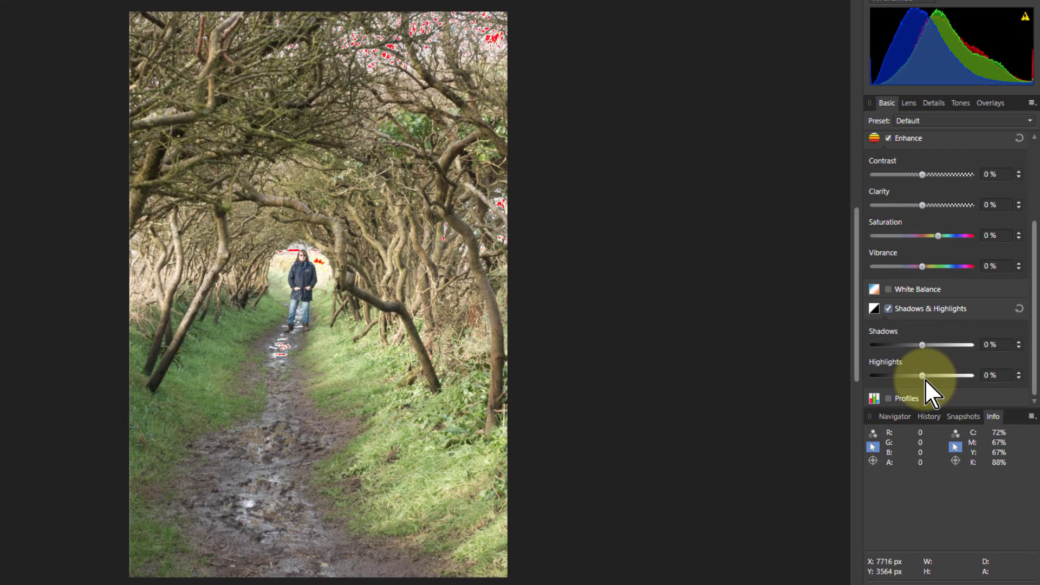
pyautogui.moveTo(944, 390); pyautogui.dragTo(823, 385)
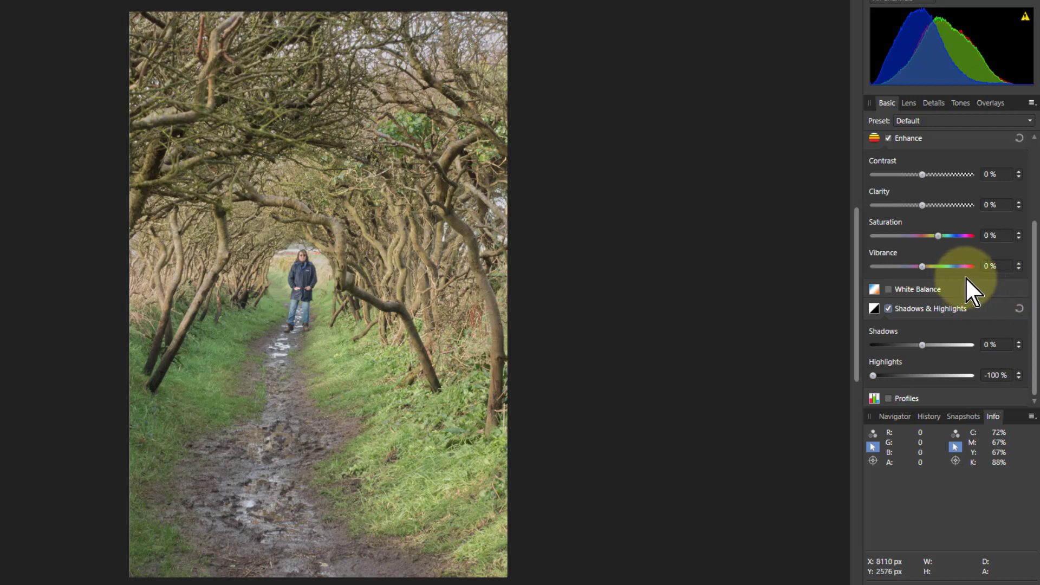
# Step: Set the Blackpoint to 3% and Brightness to -8%, and develop the RAW photo
pyautogui.scroll(4, 966, 277)
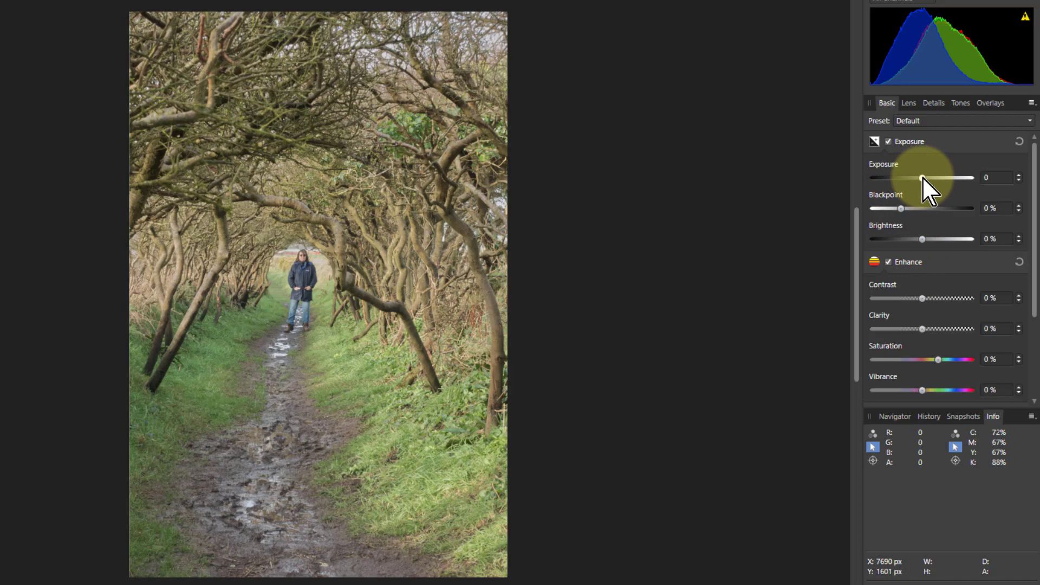
pyautogui.moveTo(901, 208)
pyautogui.mouseDown()
pyautogui.moveTo(925, 208)
pyautogui.moveTo(910, 207)
pyautogui.mouseUp()
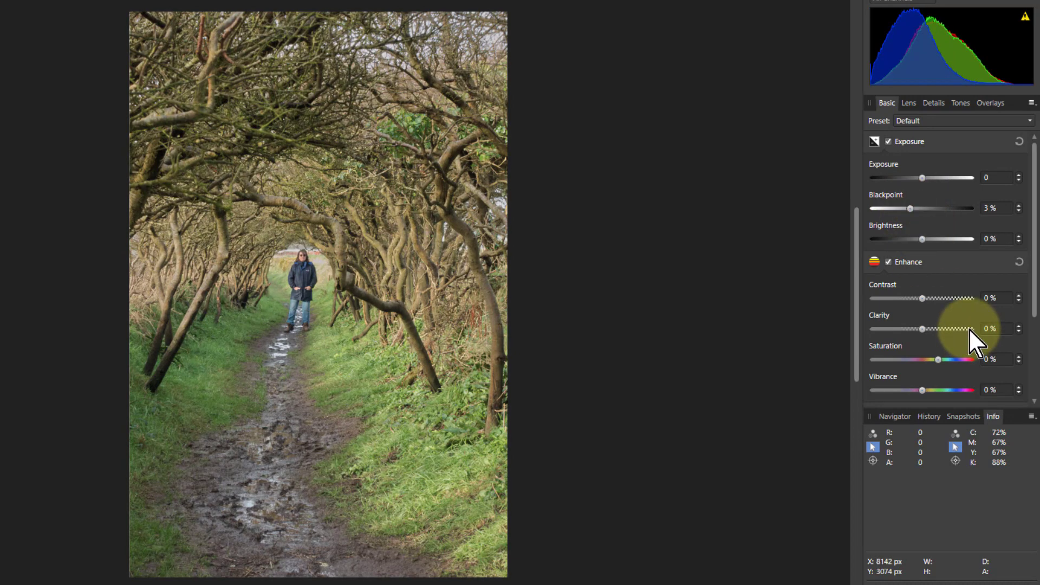
pyautogui.moveTo(921, 242); pyautogui.dragTo(906, 242)
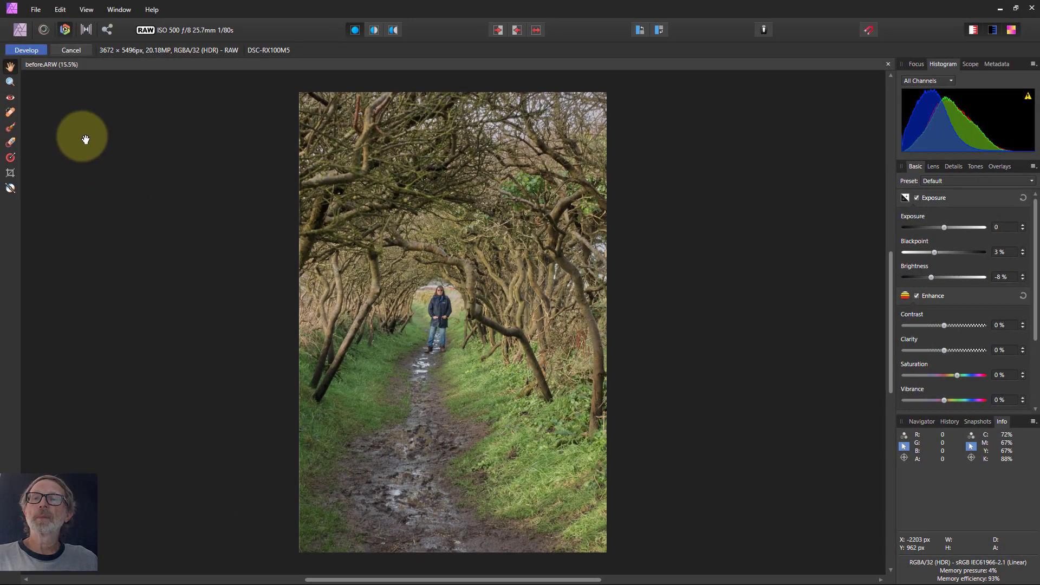
pyautogui.click(24, 50)
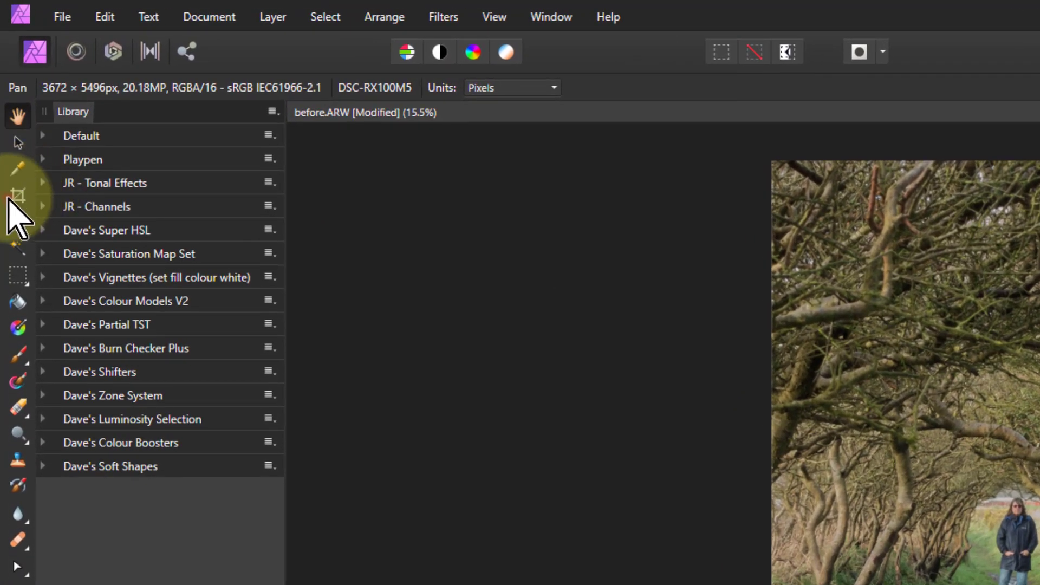
# Step: Crop the photo to a 1:1 ratio, trimming it to a 3314 × 3314 px square around the person and tree tunnel
pyautogui.click(15, 159)
pyautogui.click(194, 88)
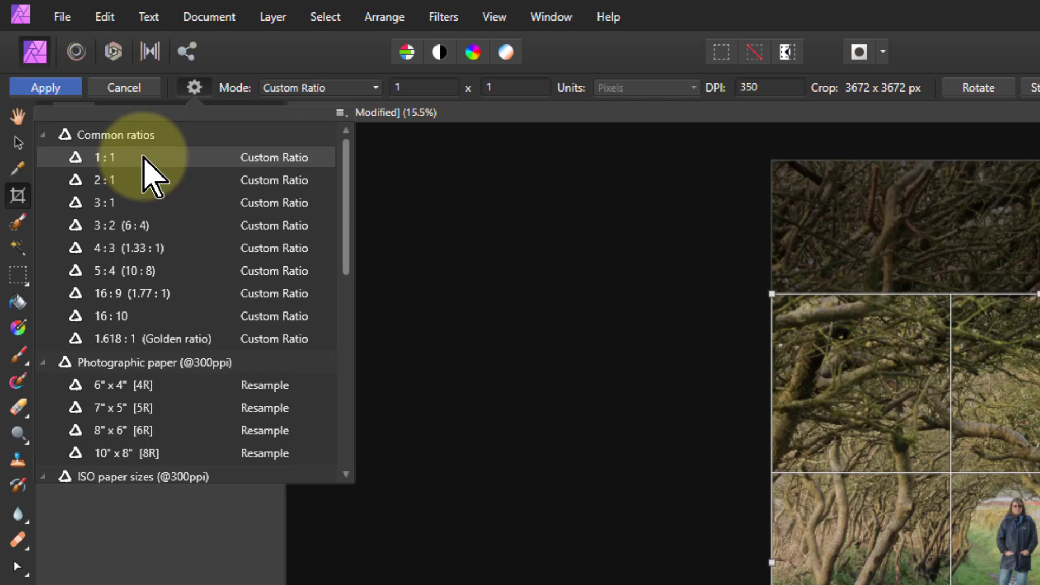
pyautogui.click(111, 157)
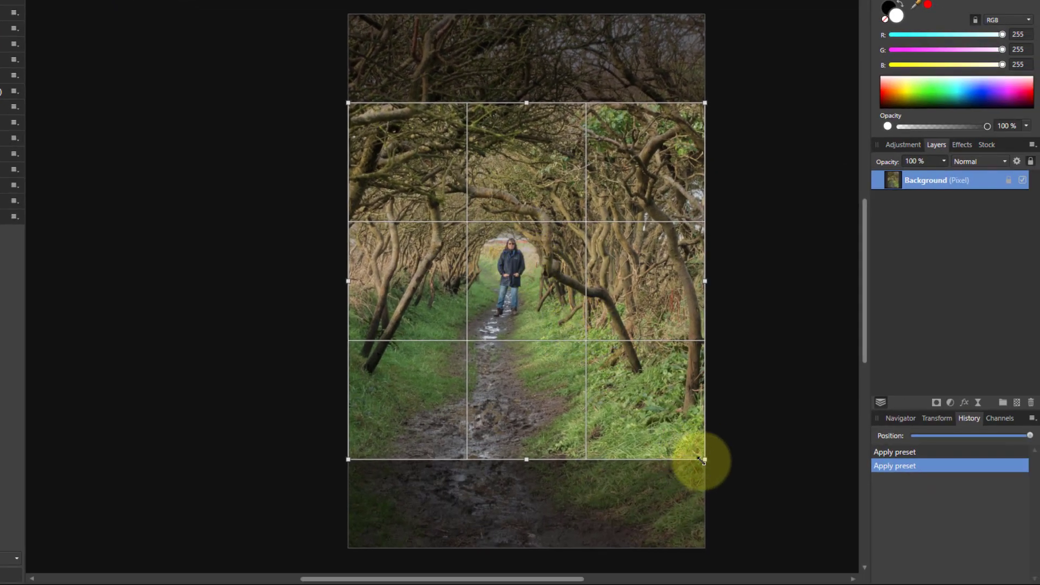
pyautogui.moveTo(702, 461); pyautogui.dragTo(667, 425)
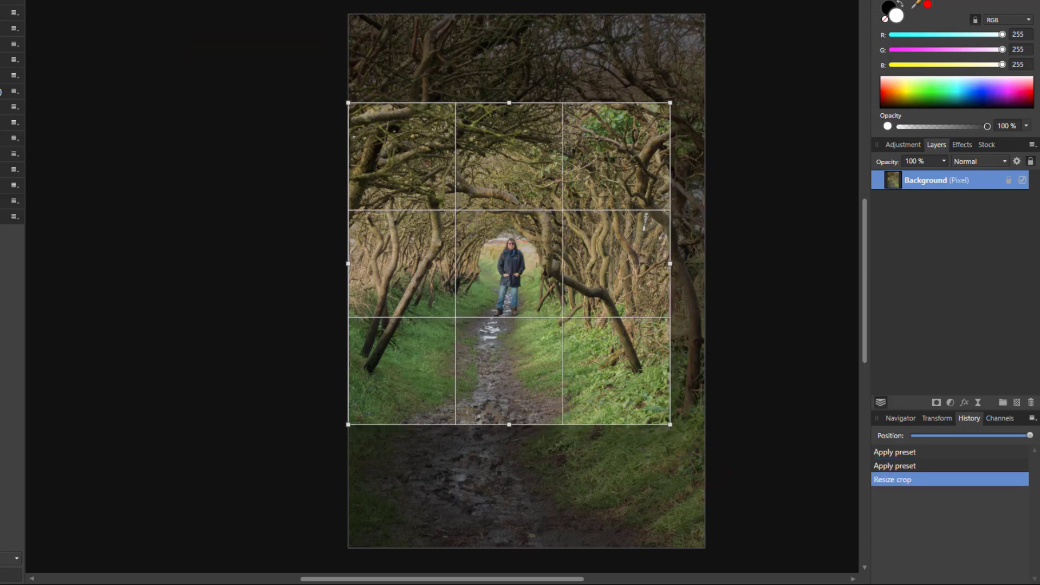
pyautogui.press('Return')
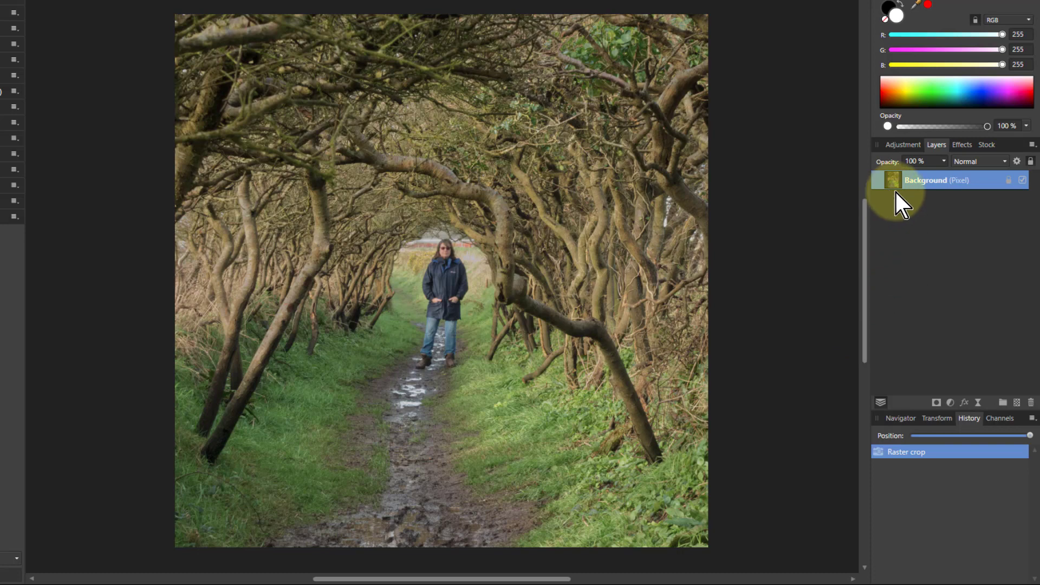
# Step: Add a Curves adjustment and pull the curve down to darken the whole photo
pyautogui.click(954, 403)
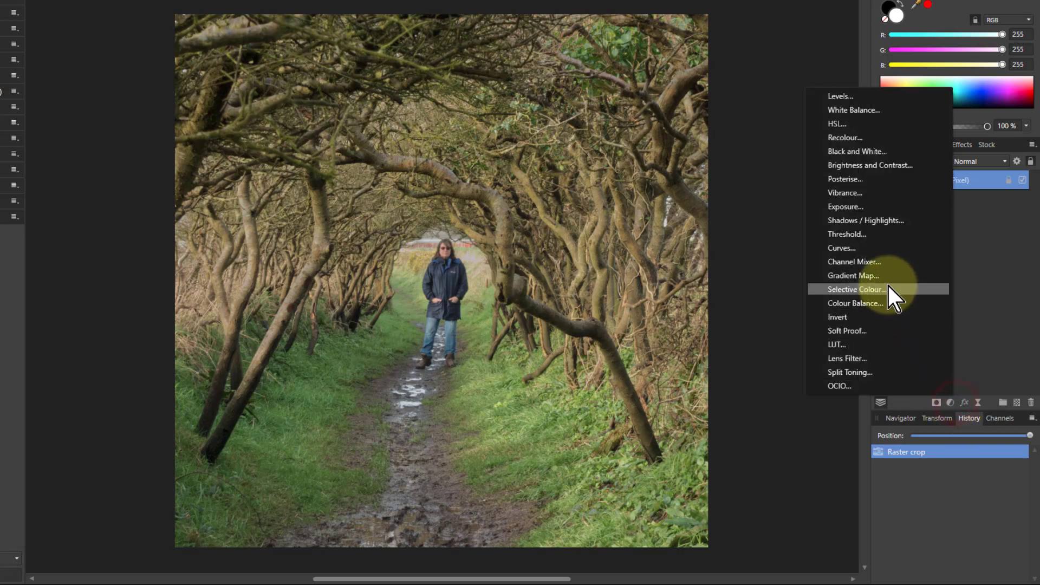
pyautogui.click(884, 250)
pyautogui.moveTo(862, 326); pyautogui.dragTo(875, 344)
pyautogui.click(989, 180)
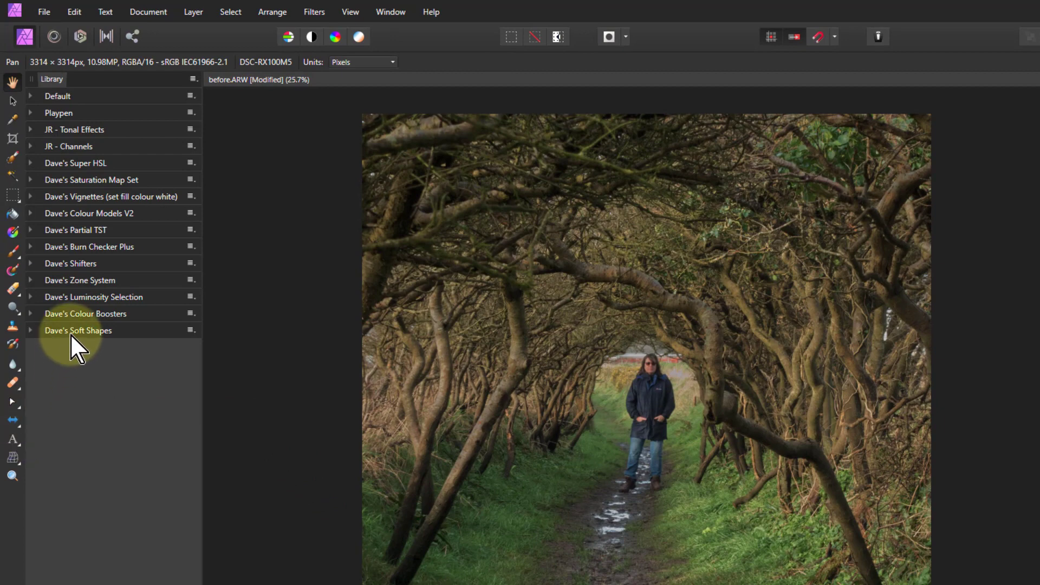
# Step: Add a Soft Crescent from Dave's Soft Shapes and move it over the tree trunks at the photo's left
pyautogui.click(32, 330)
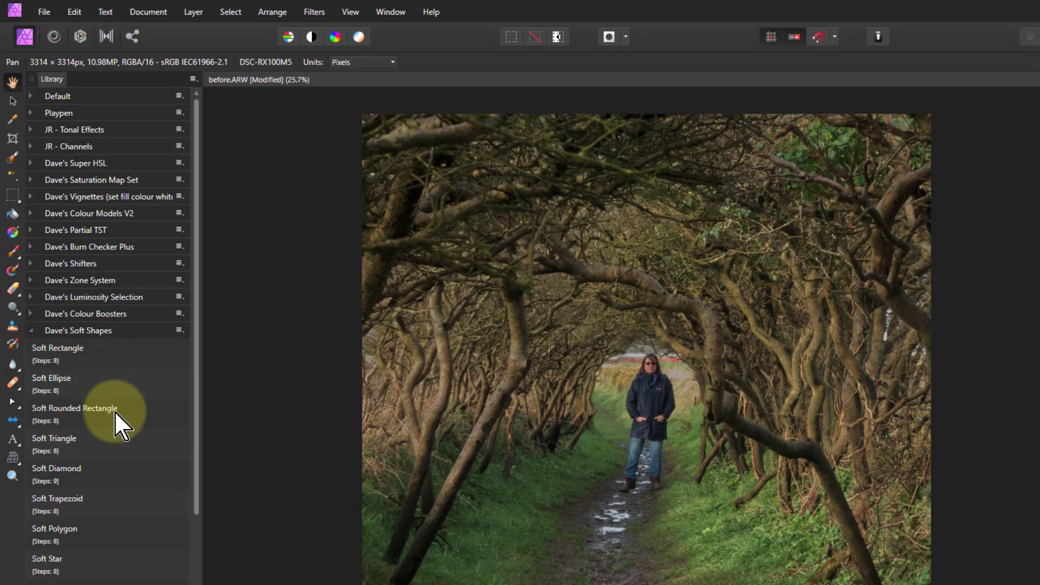
pyautogui.scroll(-8, 134, 525)
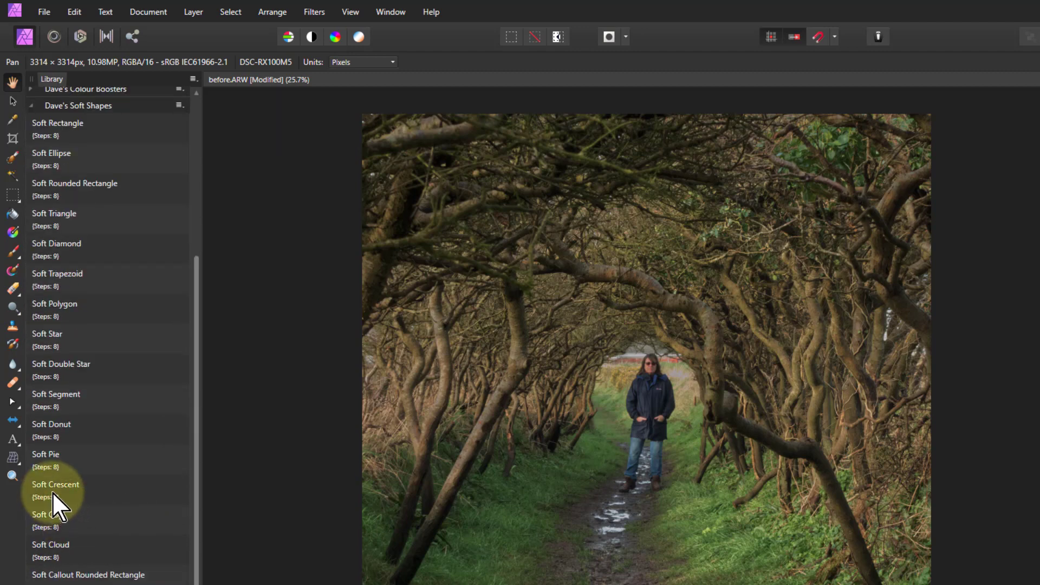
pyautogui.click(56, 490)
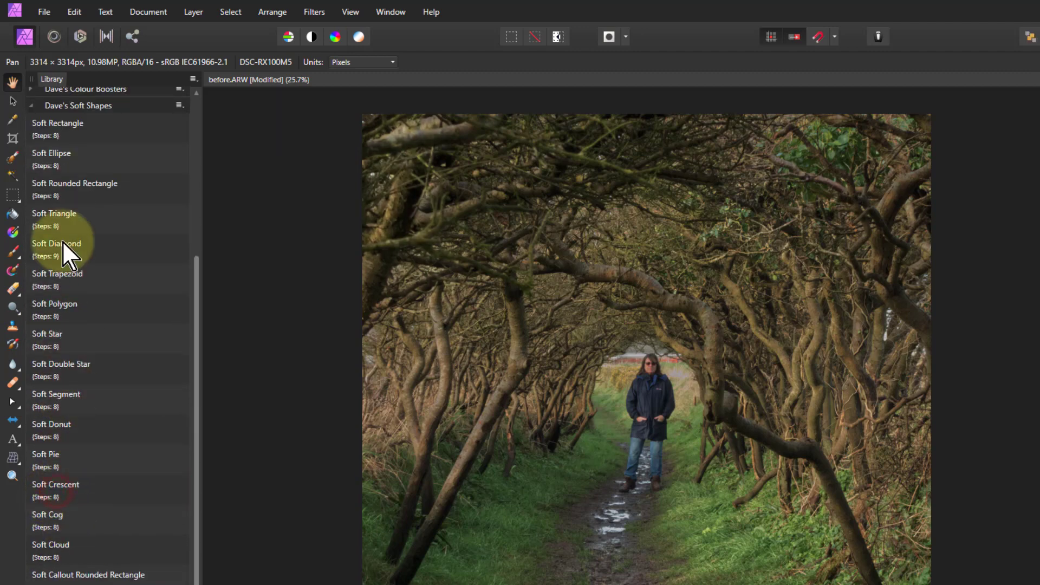
pyautogui.click(12, 100)
pyautogui.moveTo(383, 199); pyautogui.dragTo(418, 470)
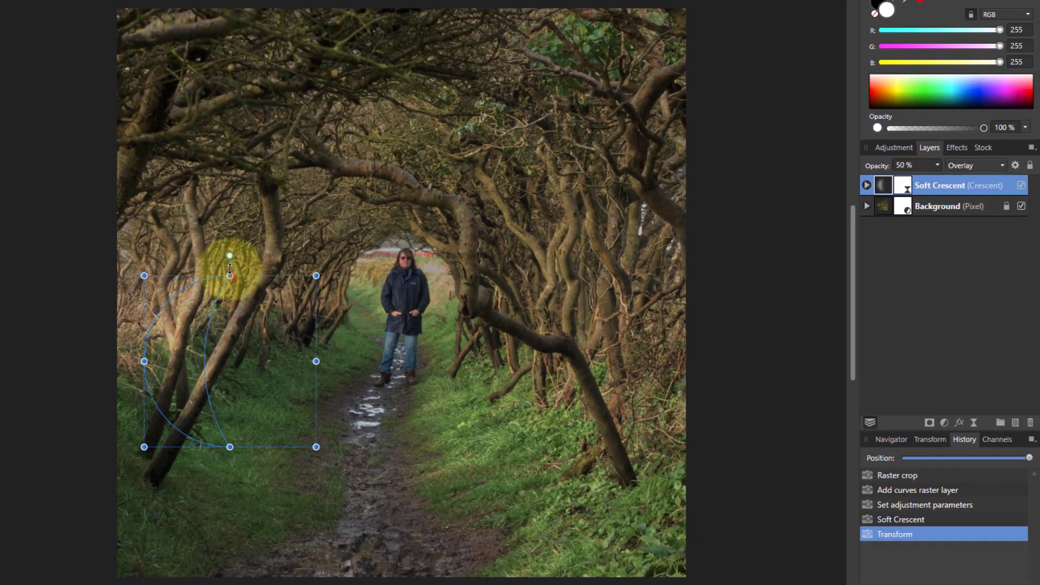
# Step: Stretch the soft crescent taller and wider along the left trunks, and pull its inner curve outward to make it thinner
pyautogui.moveTo(230, 271); pyautogui.dragTo(229, 177)
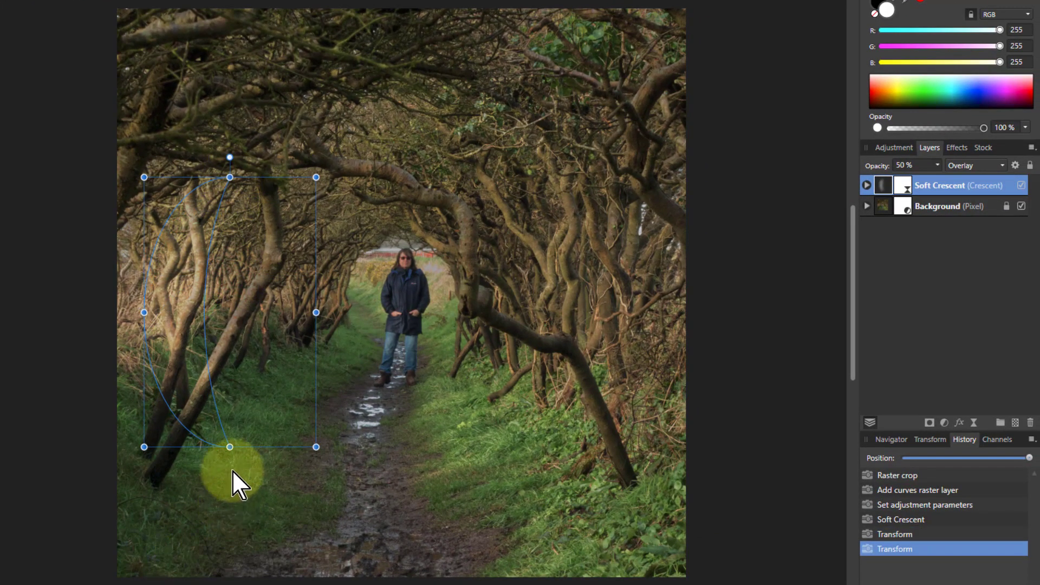
pyautogui.moveTo(229, 447); pyautogui.dragTo(230, 504)
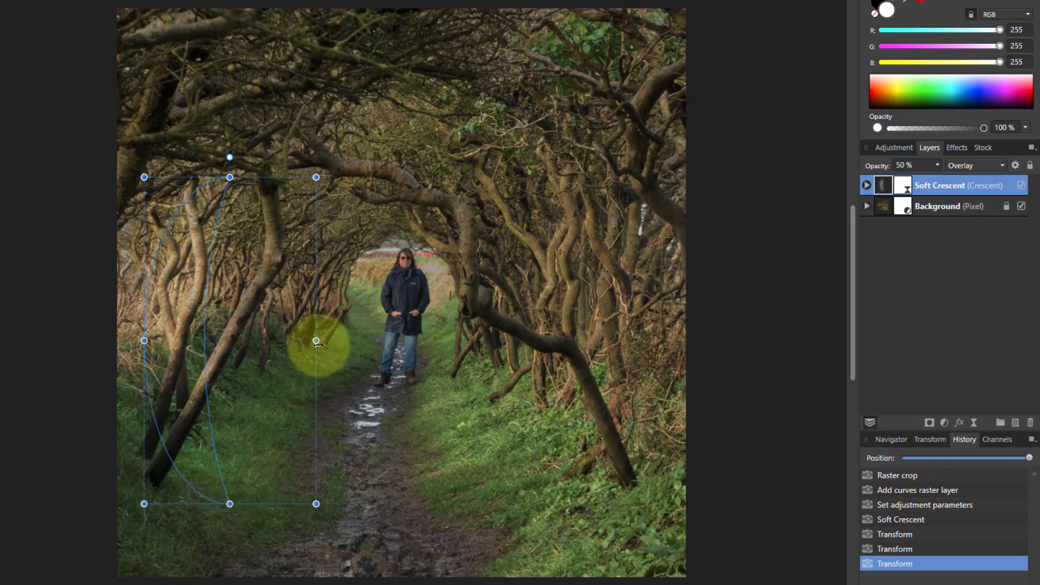
pyautogui.moveTo(339, 346); pyautogui.dragTo(388, 342)
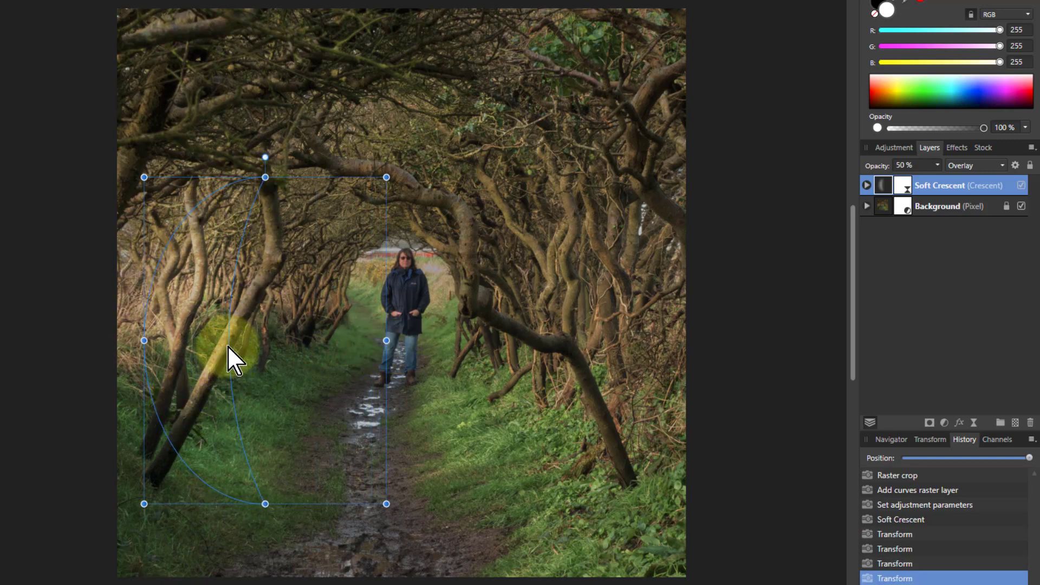
pyautogui.moveTo(230, 340); pyautogui.dragTo(182, 351)
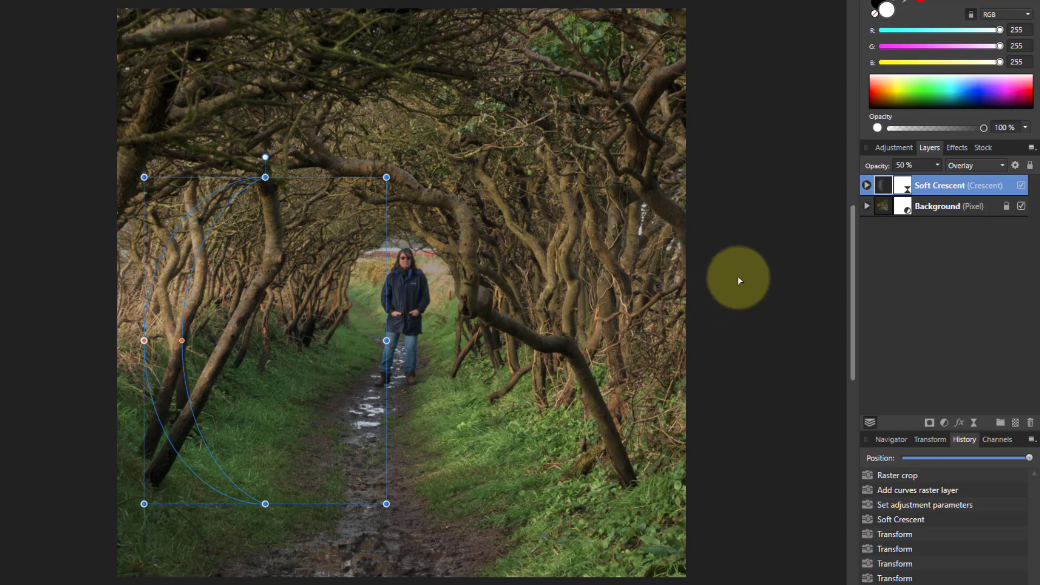
# Step: Set the Soft Crescent layer's opacity to 100% and its blend mode to Normal
pyautogui.click(937, 165)
pyautogui.moveTo(941, 180); pyautogui.dragTo(1034, 180)
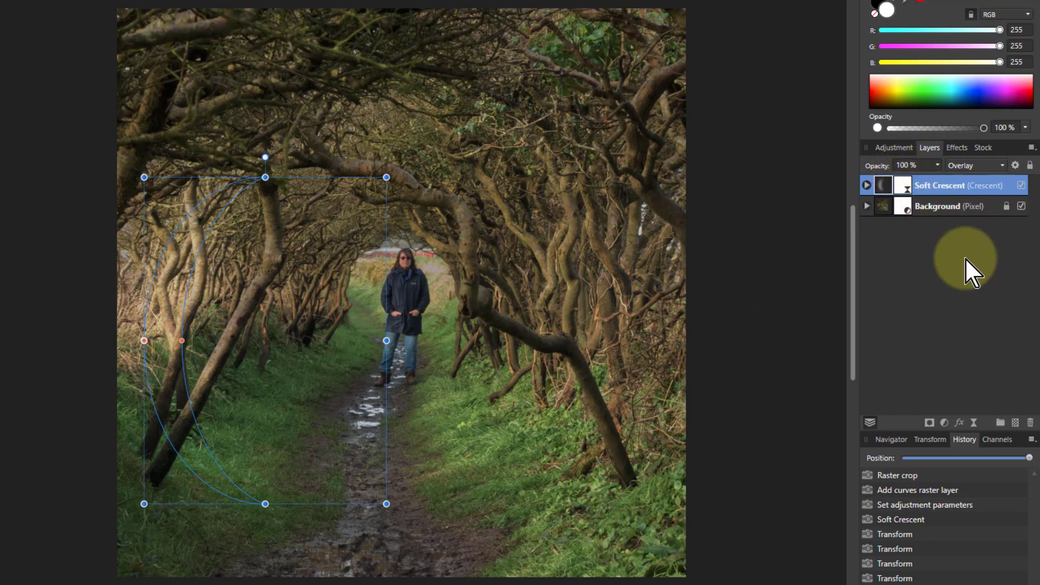
pyautogui.click(981, 167)
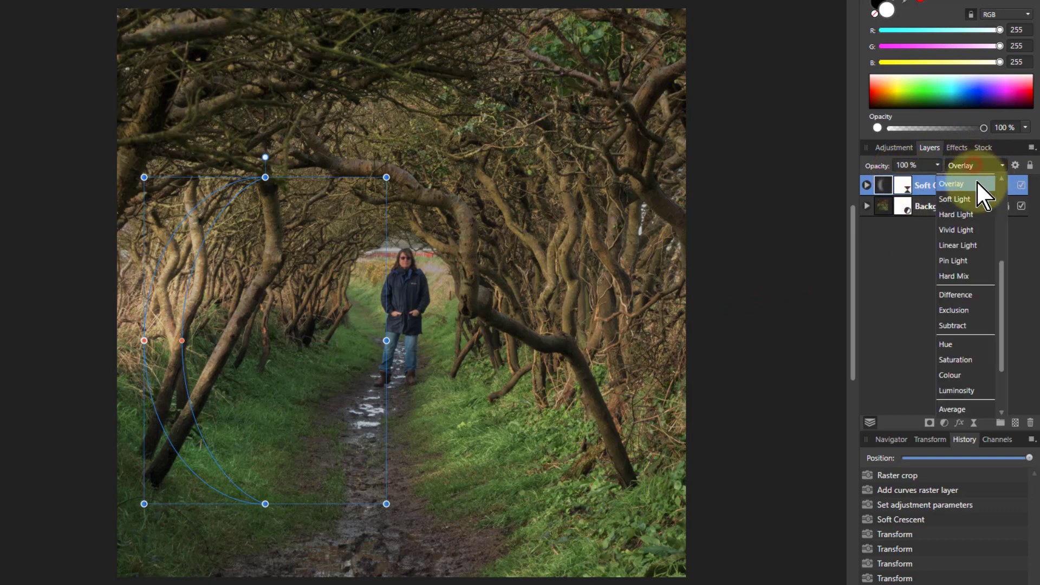
pyautogui.click(951, 180)
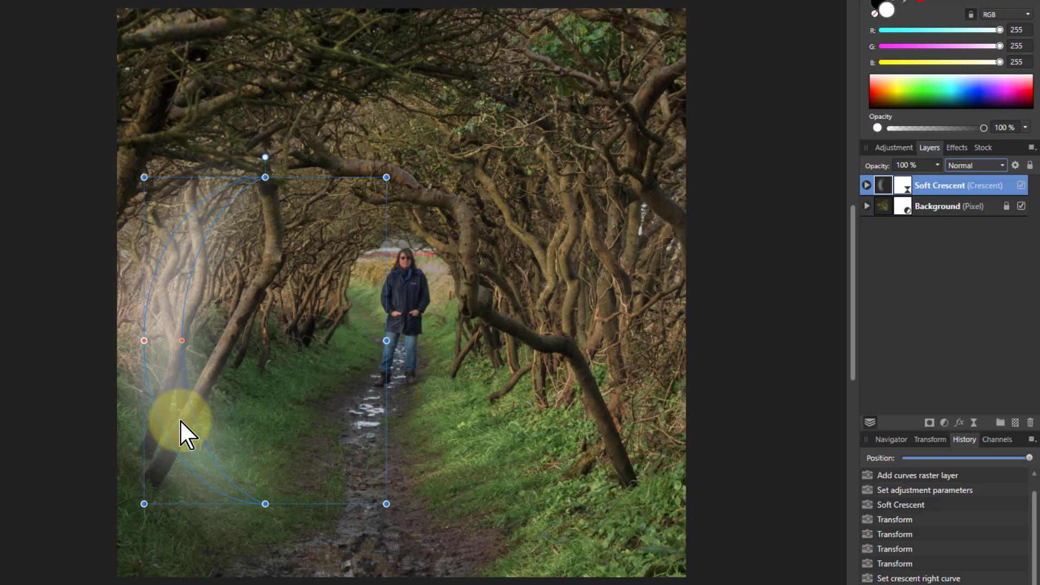
# Step: Duplicate the crescent, shrink the copy slightly, rotate it about 90° clockwise, and place it along the top of the tree arch
pyautogui.hotkey('ctrl', 'j')
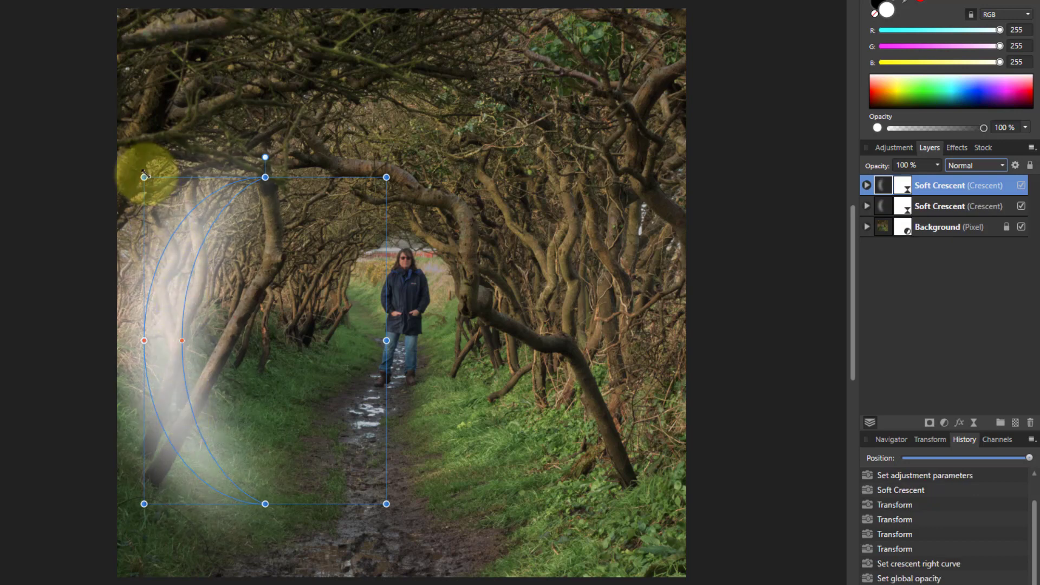
pyautogui.moveTo(144, 177); pyautogui.dragTo(161, 199)
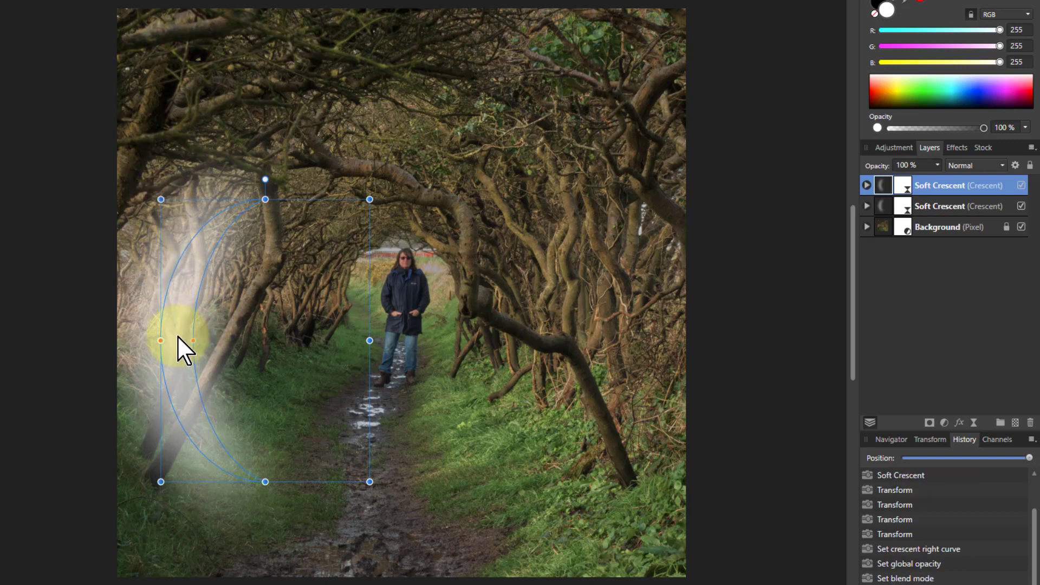
pyautogui.moveTo(265, 181); pyautogui.dragTo(401, 330)
pyautogui.moveTo(225, 329); pyautogui.dragTo(227, 330)
pyautogui.moveTo(194, 286); pyautogui.dragTo(265, 165)
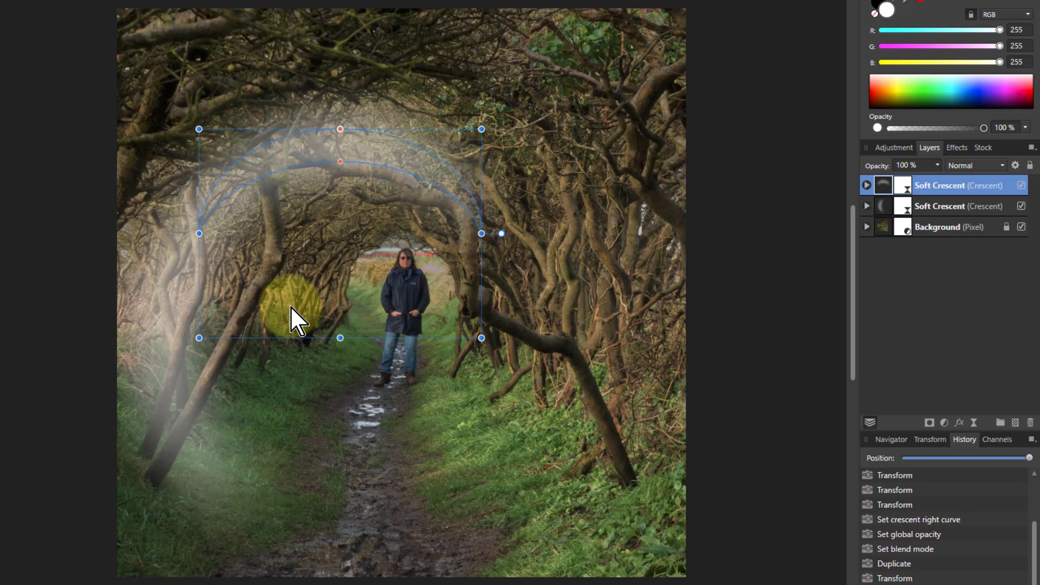
# Step: Repeat the transformed duplication of the crescent until the shrinking copies spiral inward to the far end of the tree tunnel
pyautogui.hotkey('ctrl', 'j')
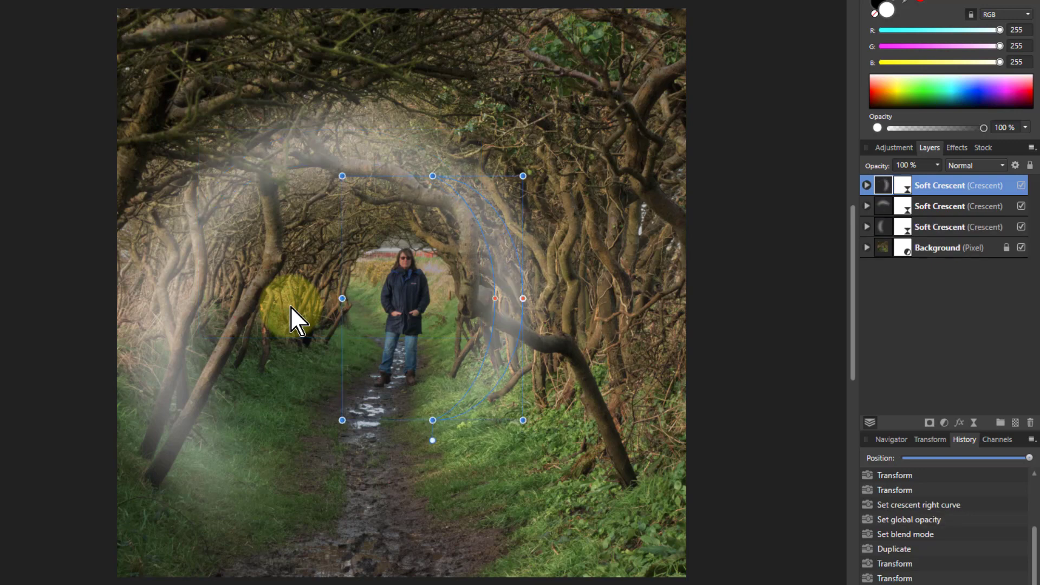
pyautogui.hotkey('ctrl', 'j')
pyautogui.hotkey('ctrl', 'j')
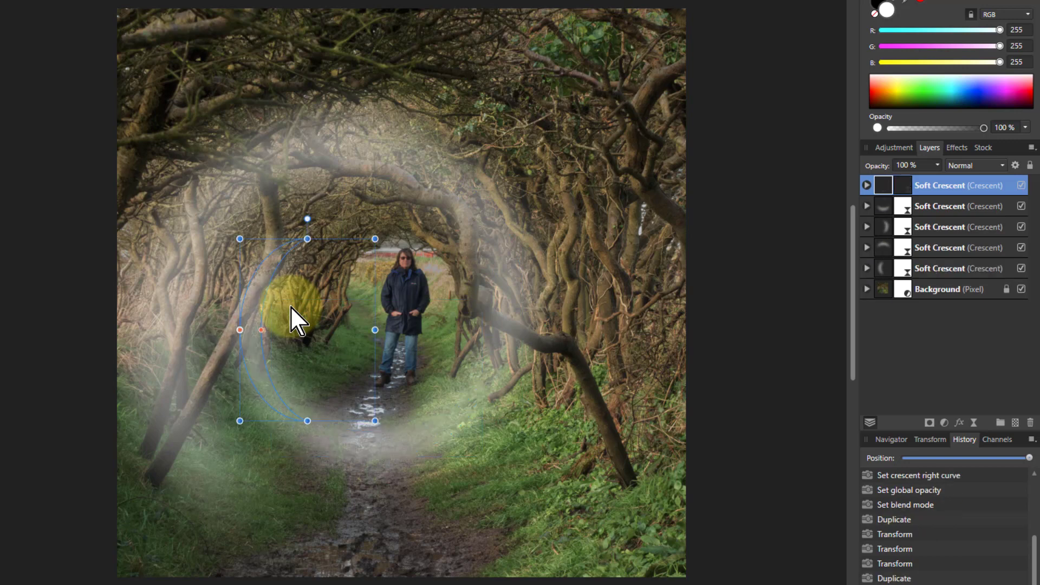
pyautogui.hotkey('ctrl', 'j')
pyautogui.hotkey('ctrl', 'j')
pyautogui.hotkey('ctrl', 'j')
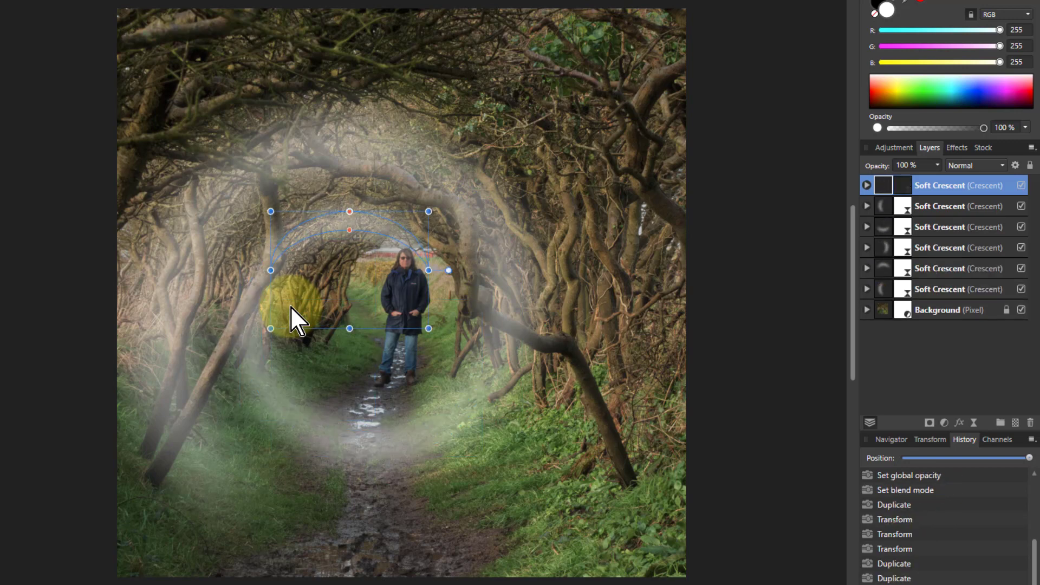
pyautogui.hotkey('ctrl', 'j')
pyautogui.hotkey('ctrl', 'j')
pyautogui.hotkey('ctrl', 'j')
pyautogui.hotkey('ctrl', 'j')
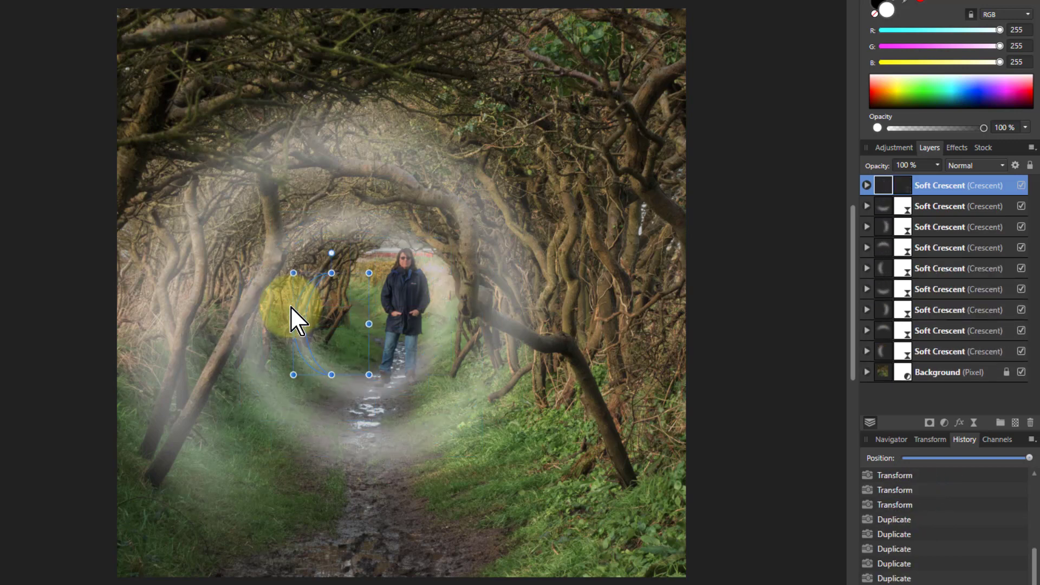
pyautogui.hotkey('ctrl', 'j')
pyautogui.hotkey('ctrl', 'j')
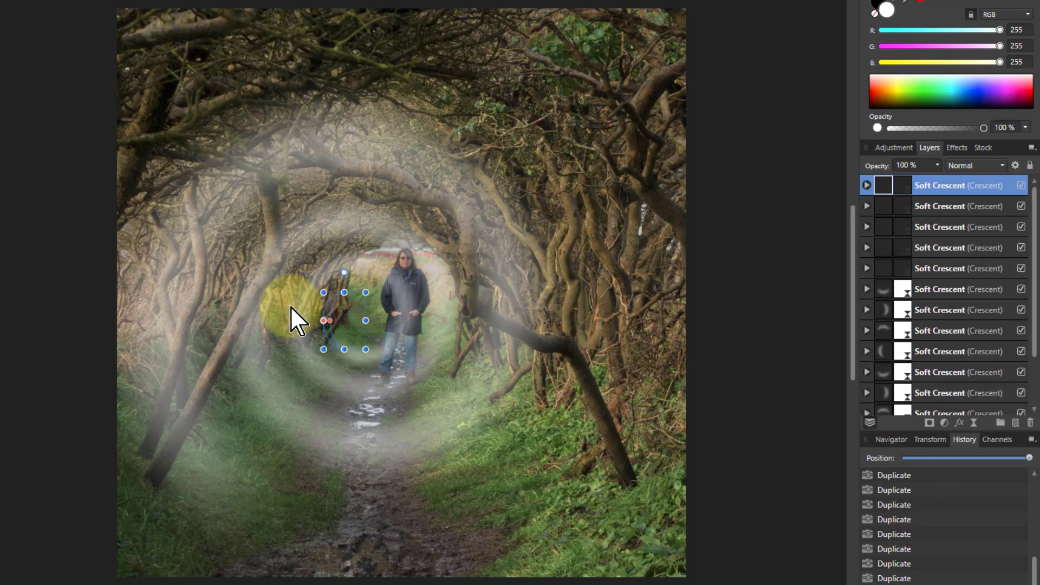
pyautogui.hotkey('ctrl', 'j')
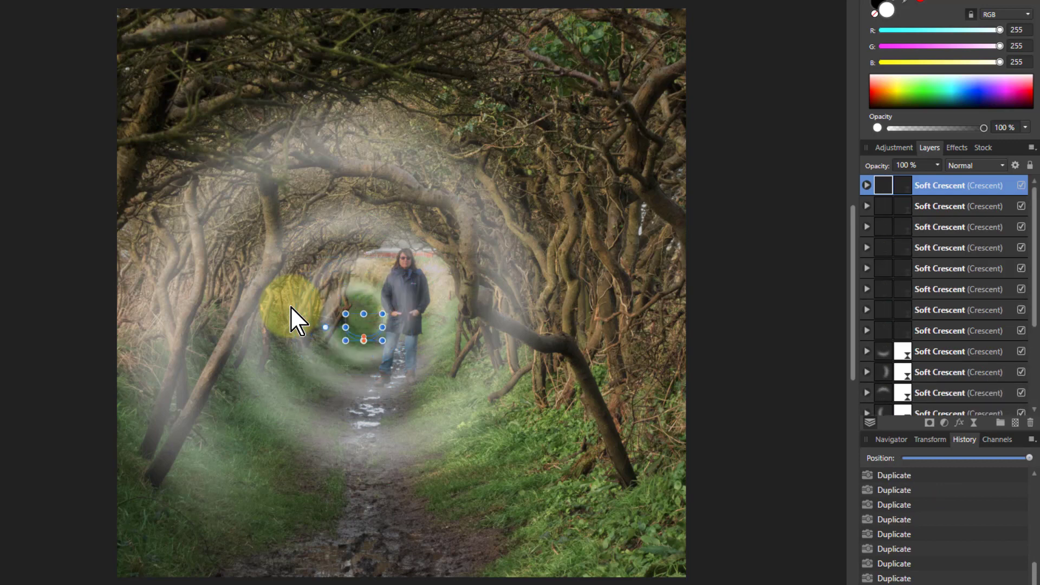
pyautogui.hotkey('ctrl', 'j')
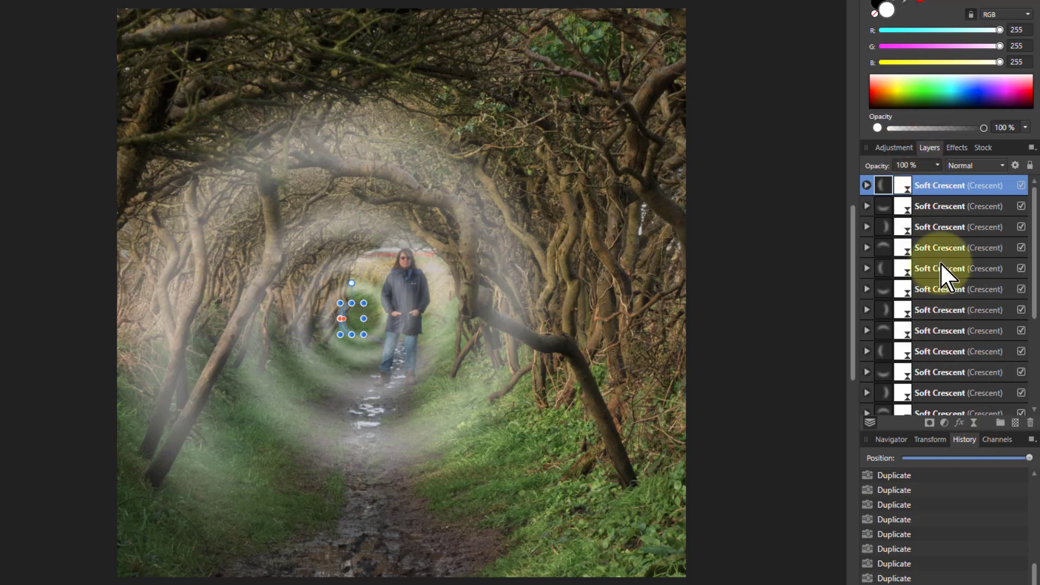
pyautogui.scroll(-3, 932, 217)
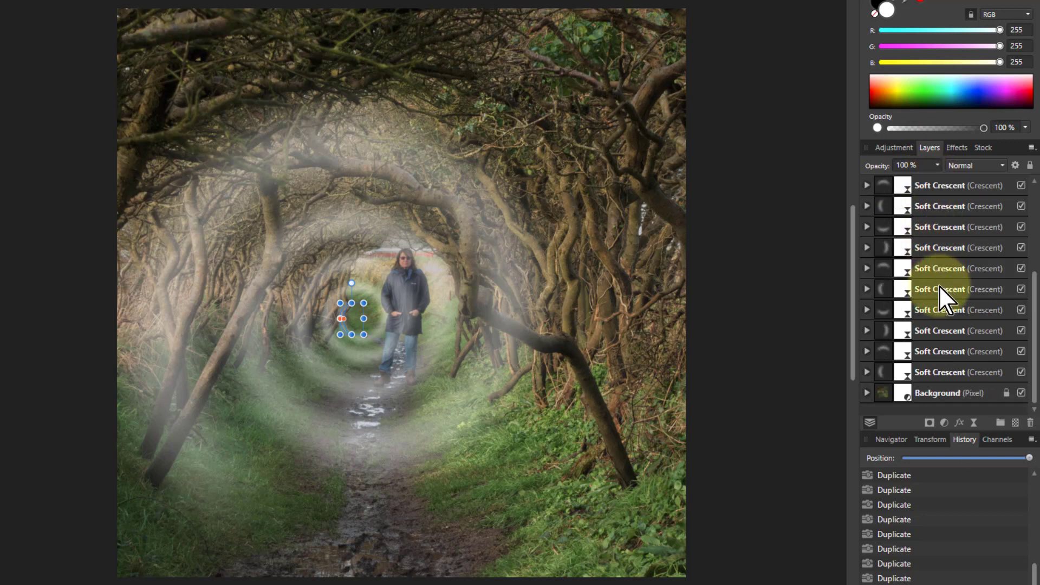
# Step: Group all the Soft Crescent layers, then centre the spiral near the standing figure and enlarge it to the photo's left edge
pyautogui.keyDown('shift'); pyautogui.click(937, 371); pyautogui.keyUp('shift')
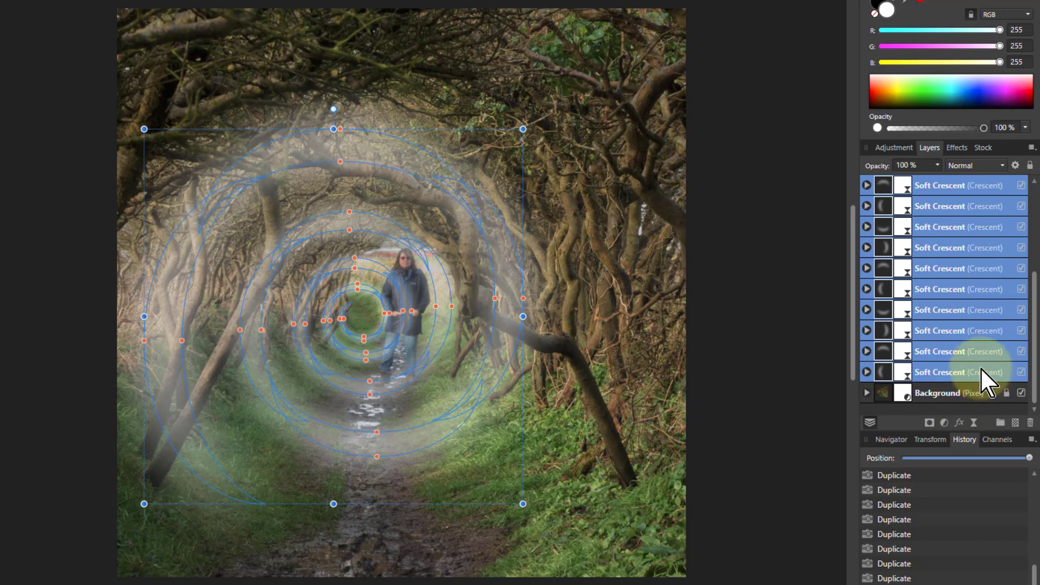
pyautogui.hotkey('ctrl', 'g')
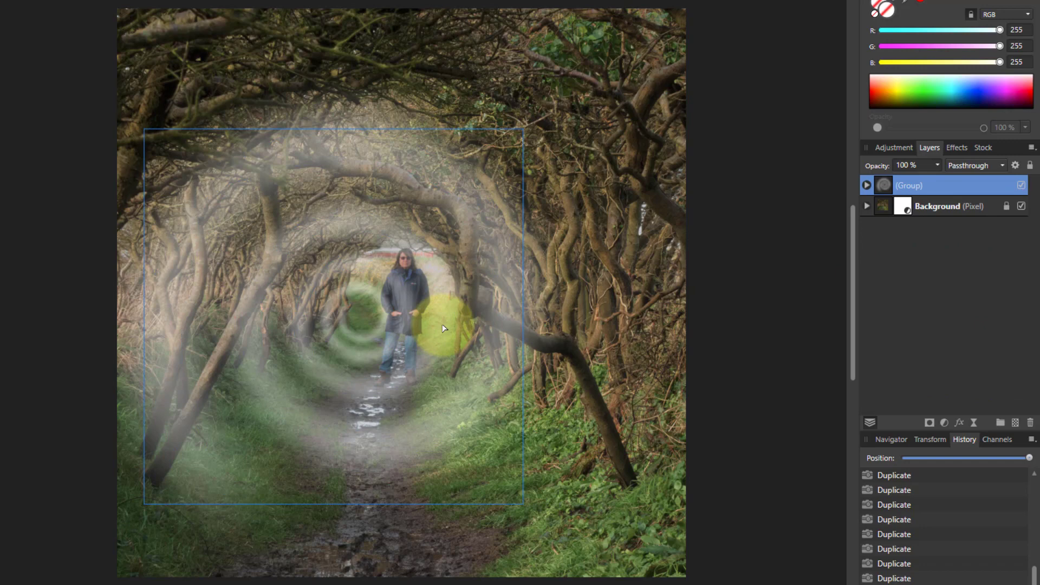
pyautogui.click(287, 340)
pyautogui.moveTo(360, 317); pyautogui.dragTo(395, 297)
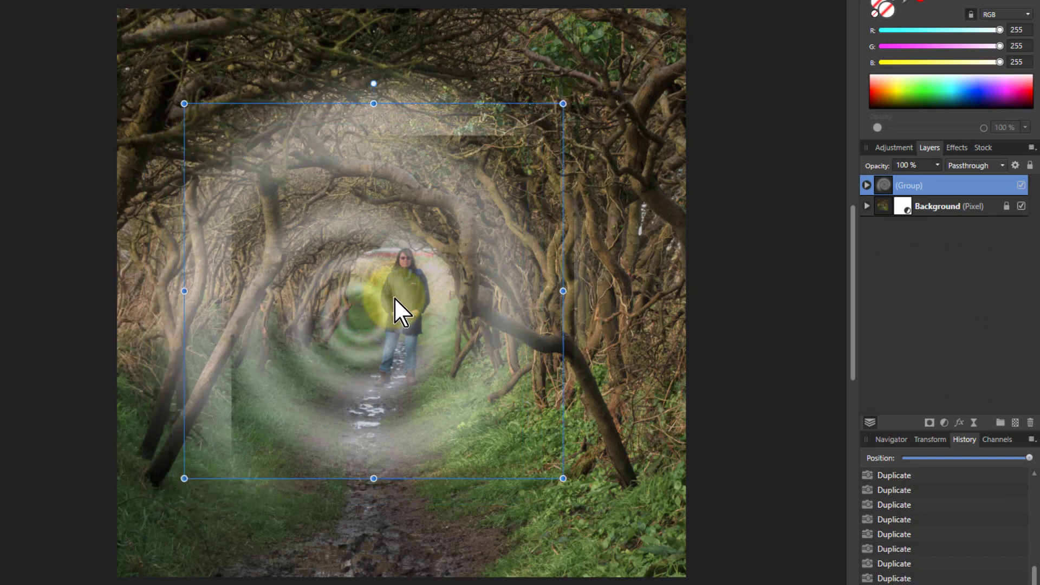
pyautogui.click(392, 300)
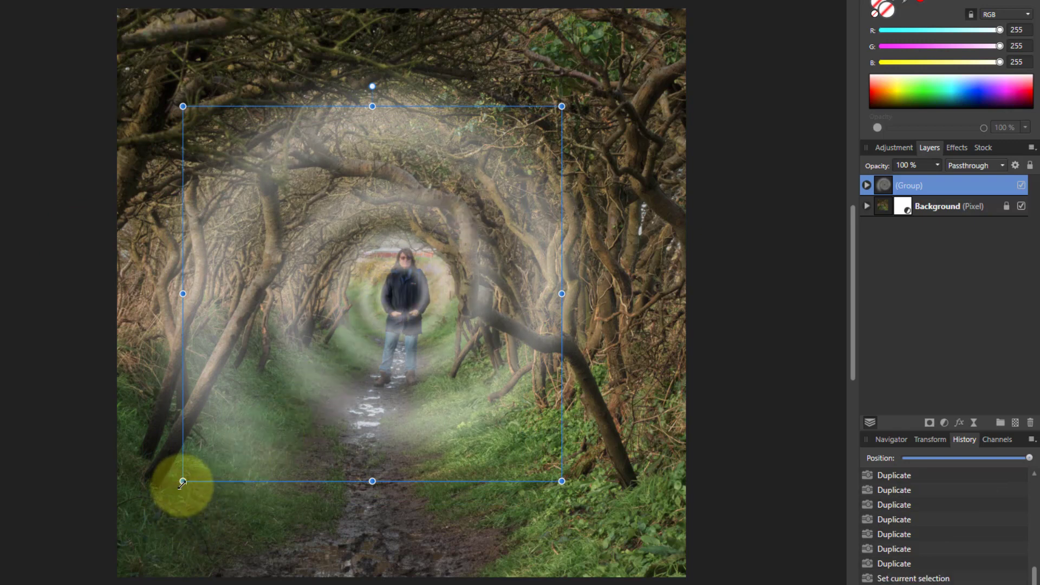
pyautogui.moveTo(183, 482); pyautogui.dragTo(116, 551)
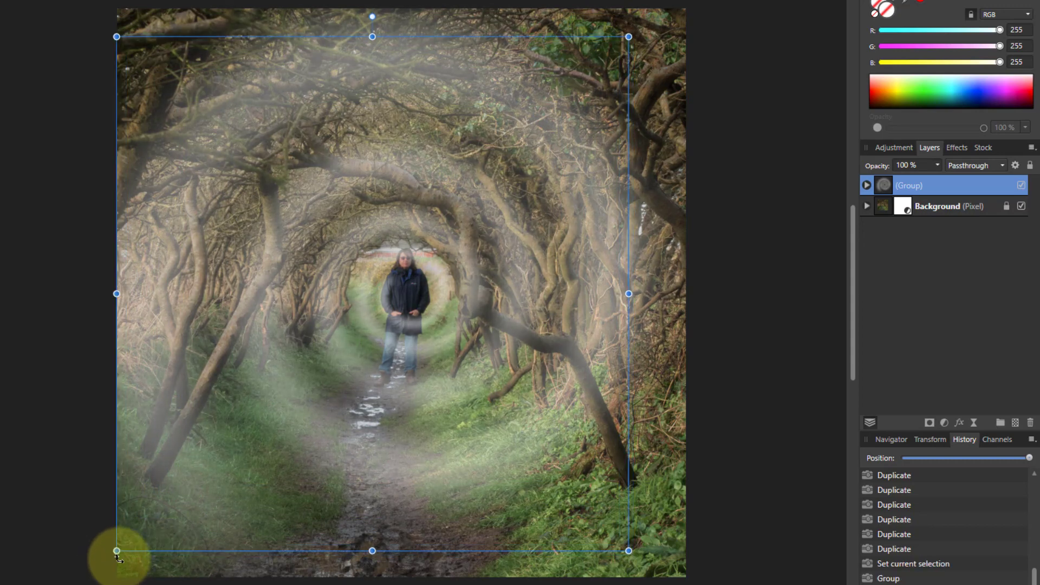
# Step: Set the crescent group's blend mode to Overlay, try lower opacities, and leave its opacity at 100%
pyautogui.click(986, 176)
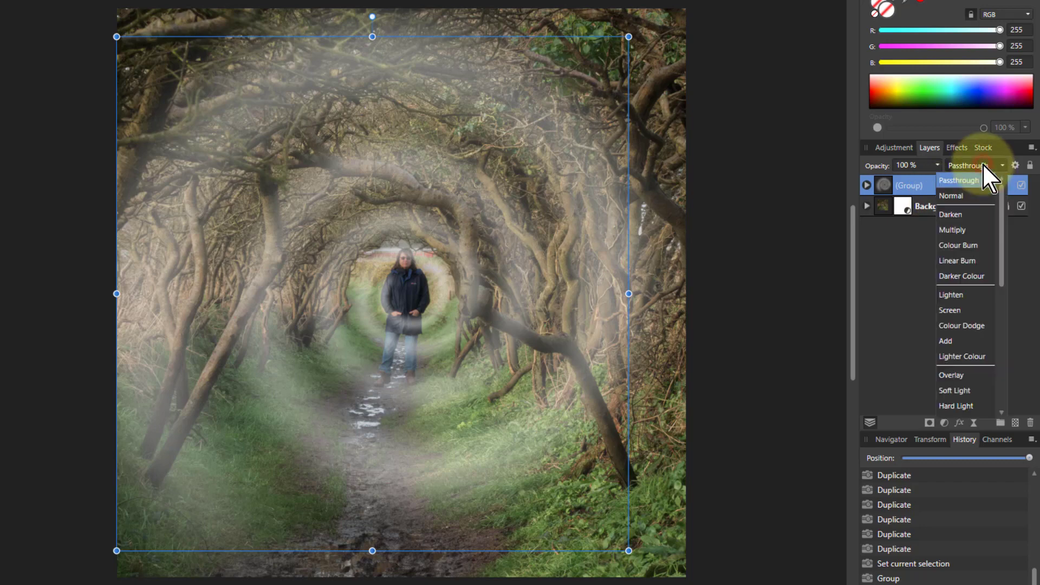
pyautogui.click(951, 372)
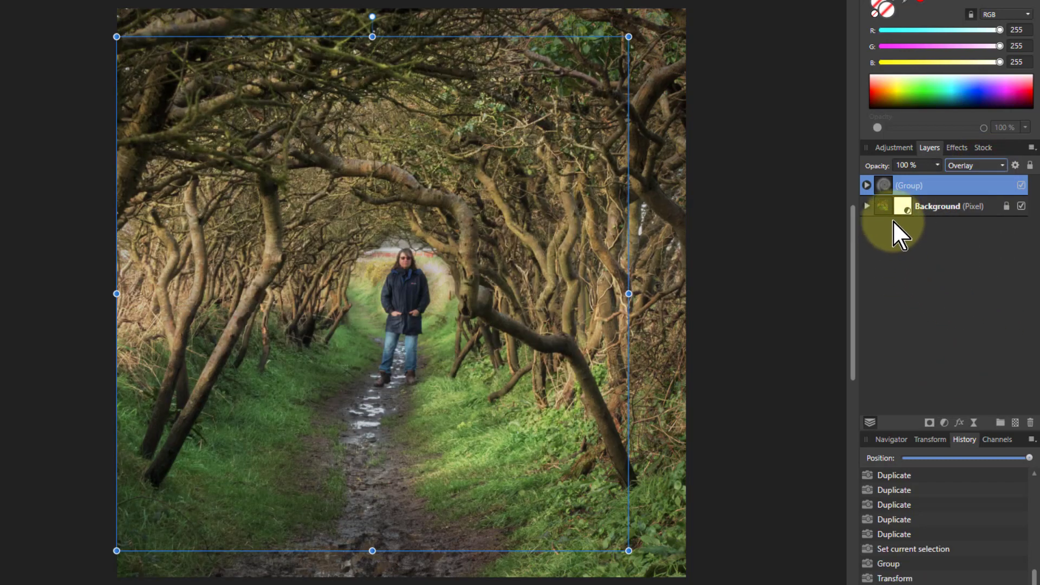
pyautogui.click(937, 165)
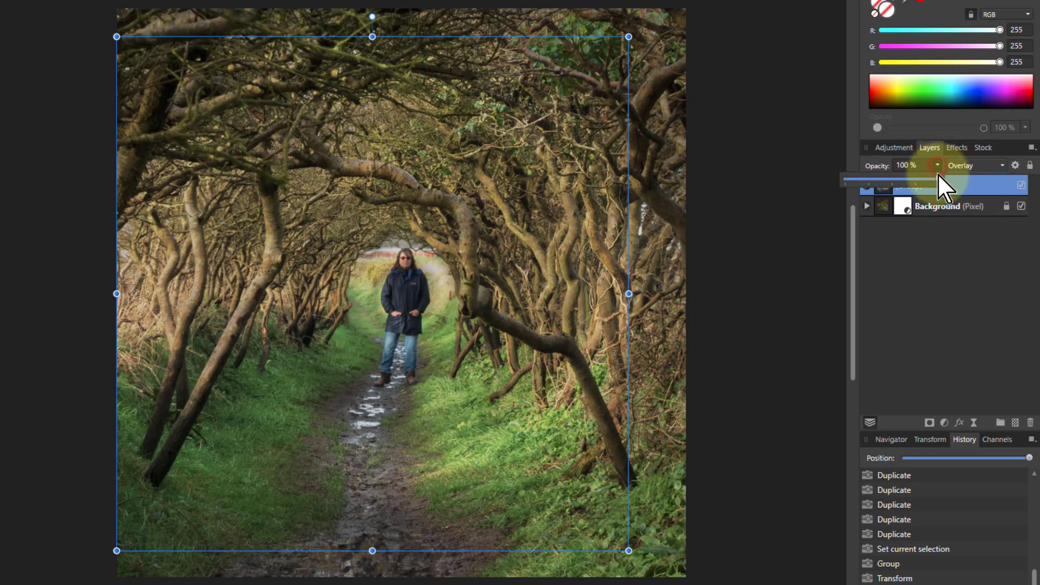
pyautogui.moveTo(873, 186); pyautogui.dragTo(943, 181)
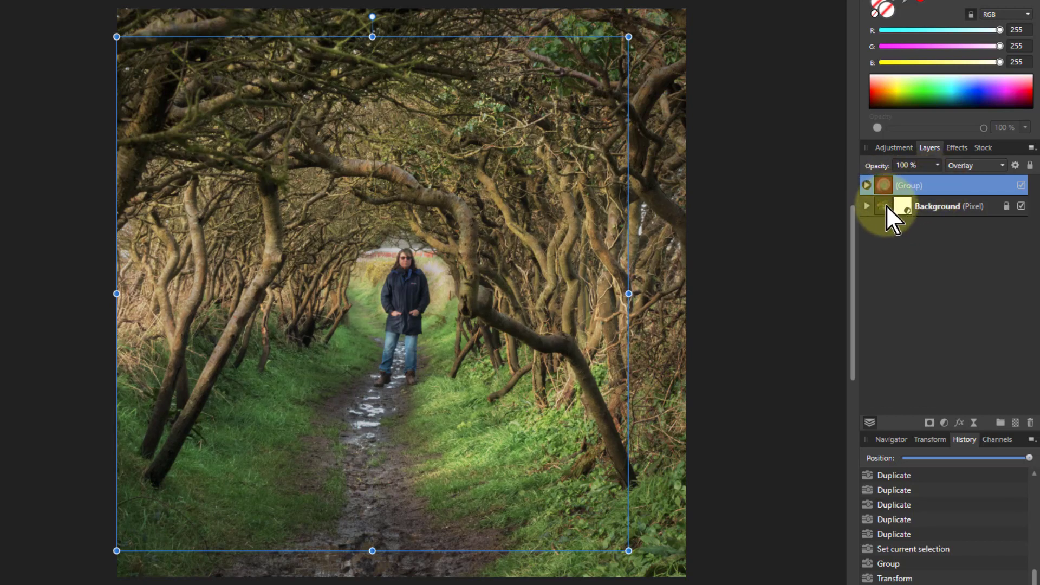
# Step: Duplicate the Overlay spiral group to try a stronger glow, and undo the duplication
pyautogui.hotkey('ctrl', 'j')
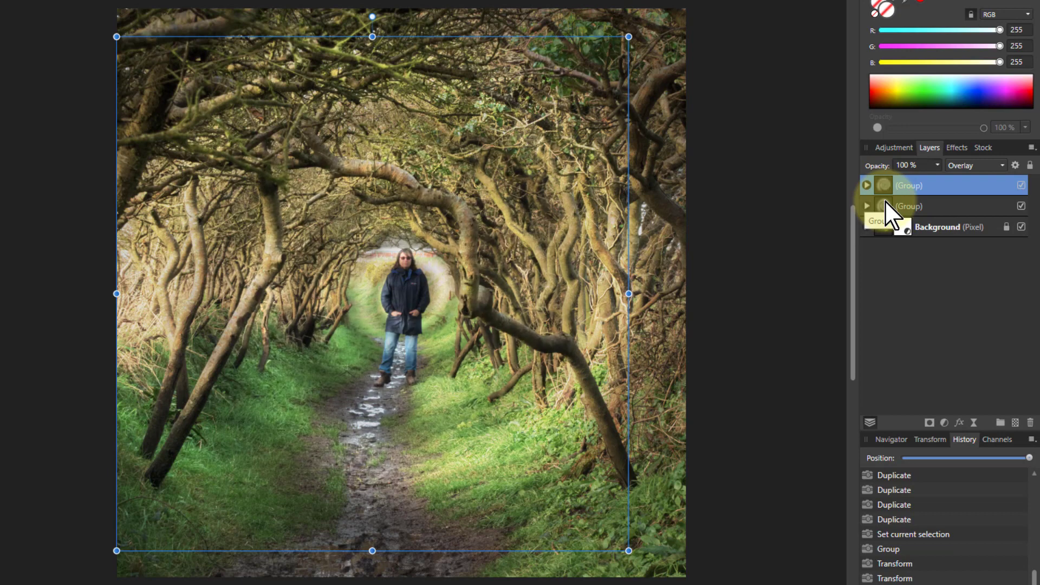
pyautogui.hotkey('ctrl', 'z')
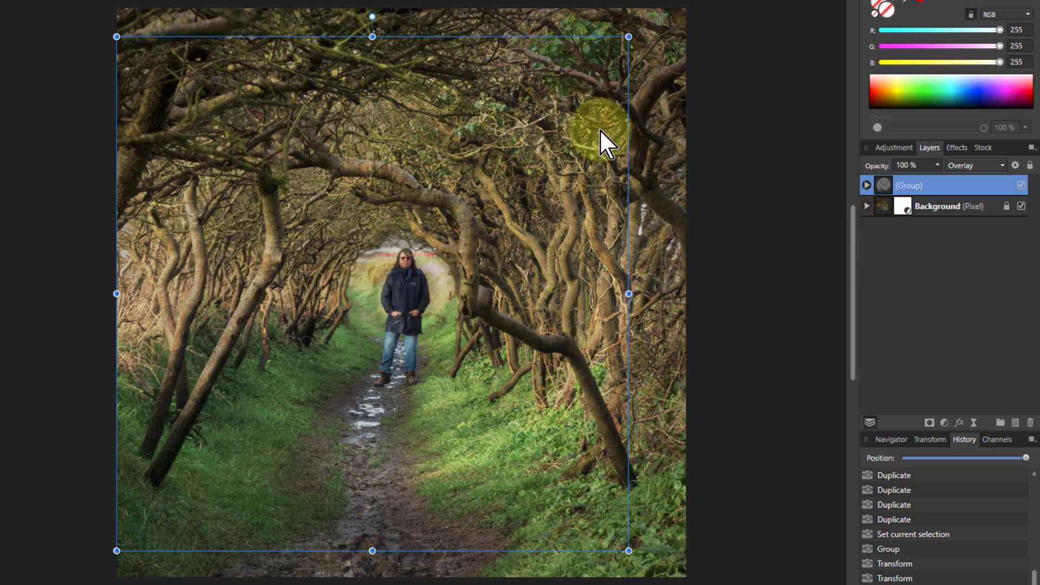
# Step: Set the blend mode of the Curves Adjustment nested in the Background layer to Luminosity
pyautogui.click(866, 206)
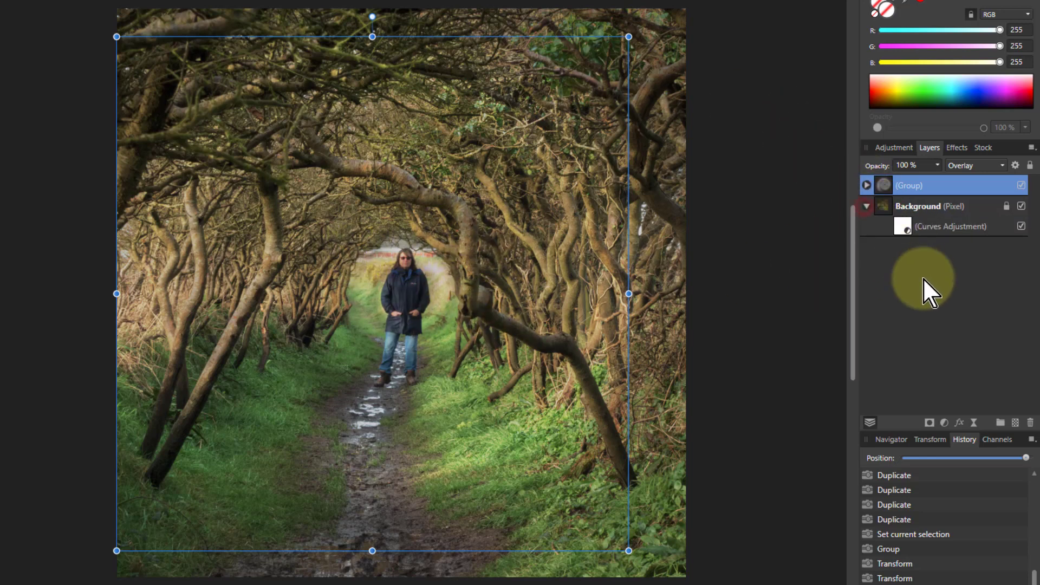
pyautogui.click(904, 230)
pyautogui.doubleClick(904, 224)
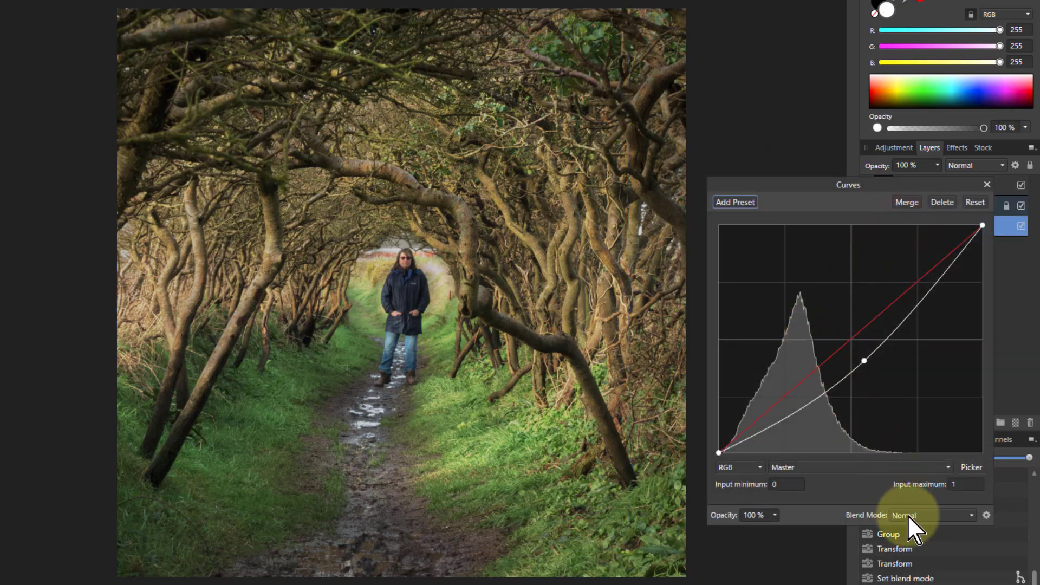
pyautogui.click(921, 519)
pyautogui.scroll(-5, 922, 497)
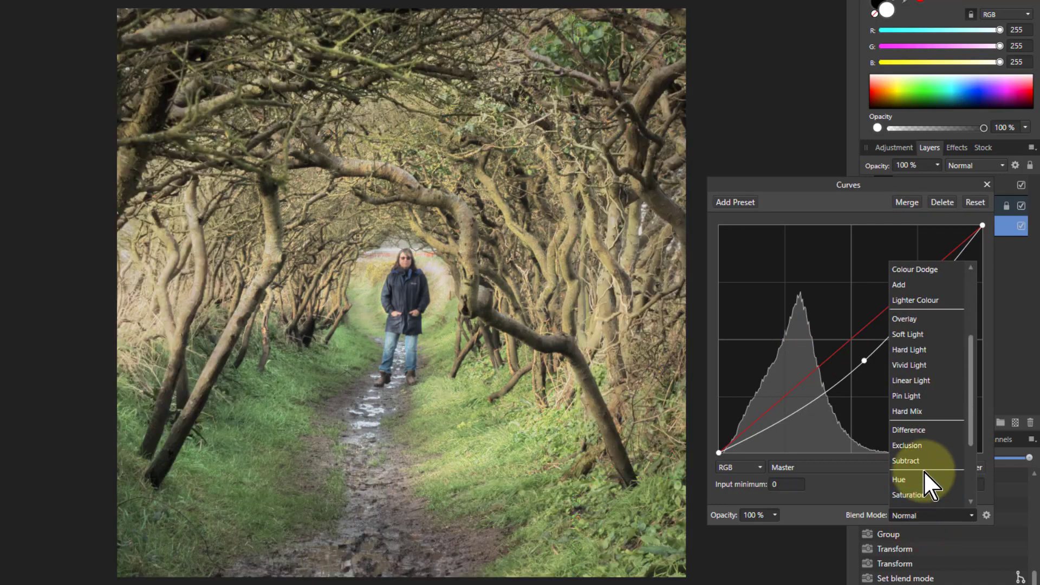
pyautogui.scroll(-2, 924, 466)
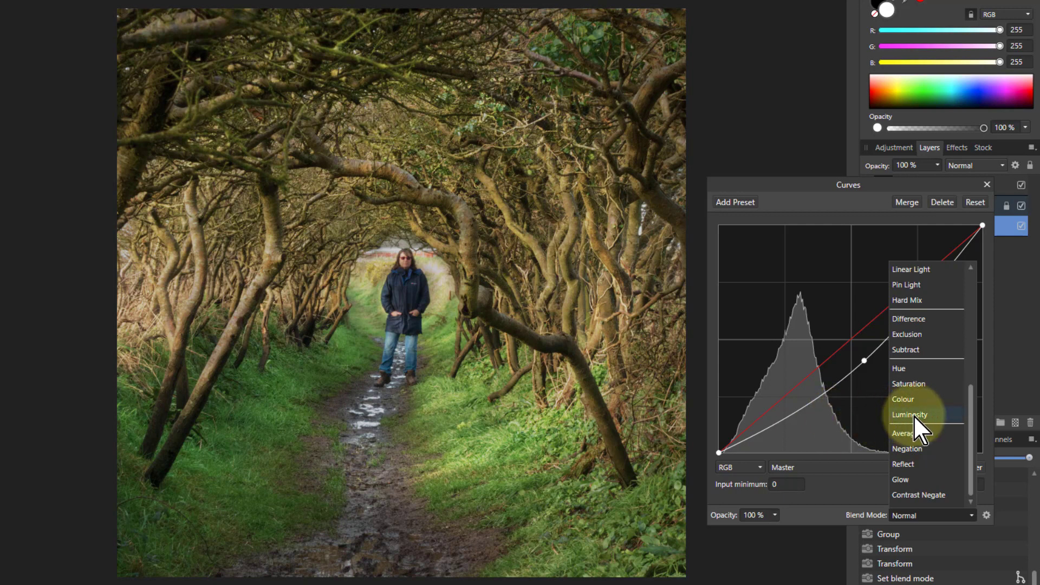
pyautogui.click(914, 415)
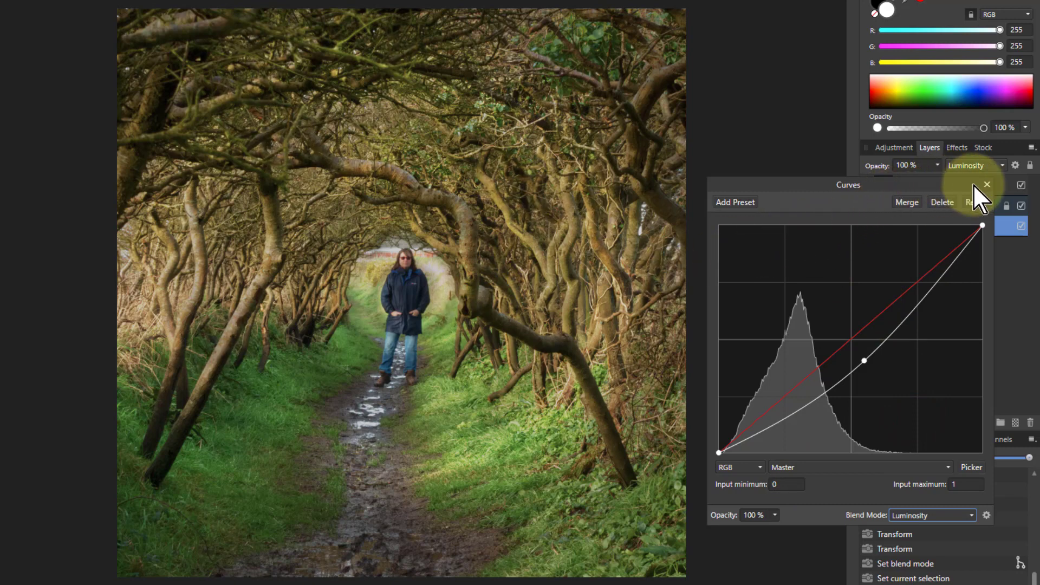
pyautogui.click(988, 185)
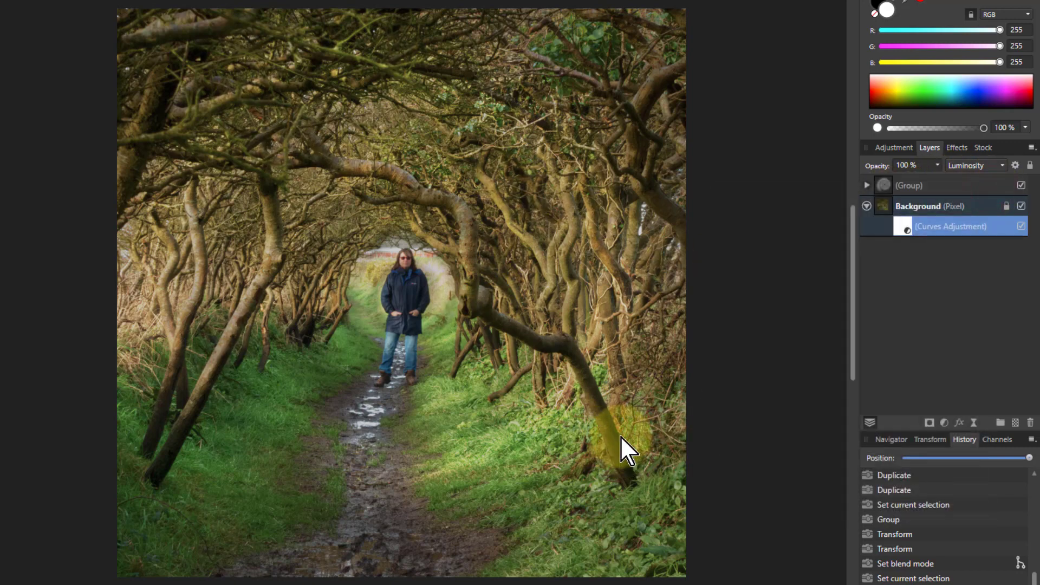
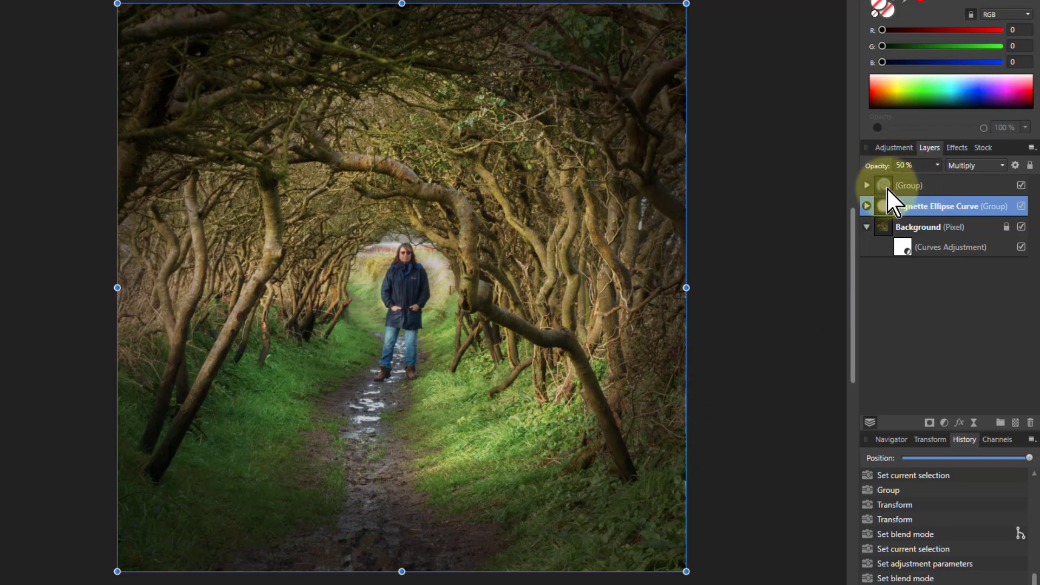
# Step: Set the Gaussian Blur radius on the curve inside the Vignette Ellipse Curve group to 500 px
pyautogui.click(867, 185)
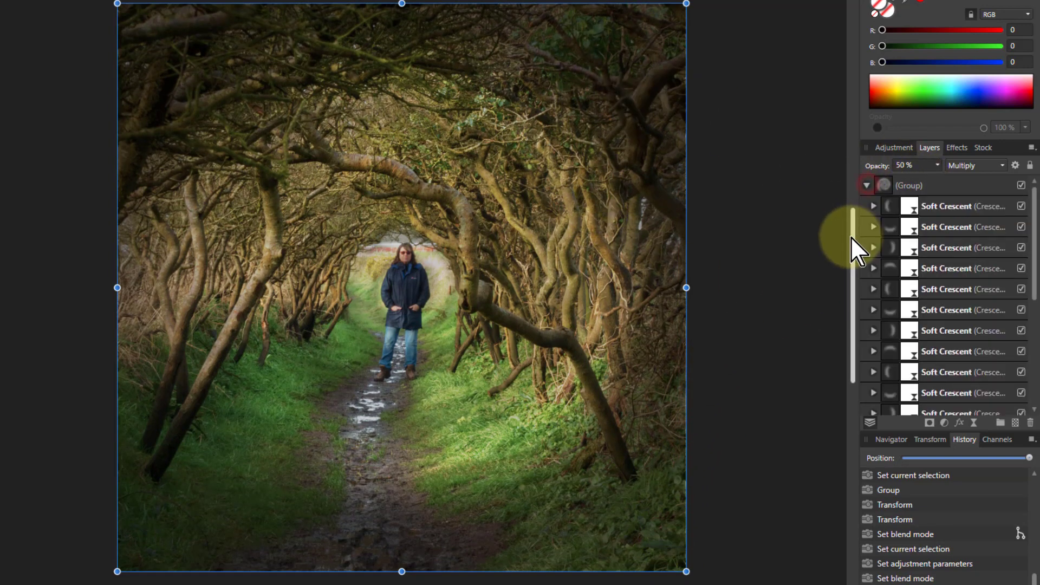
pyautogui.click(867, 185)
pyautogui.click(867, 206)
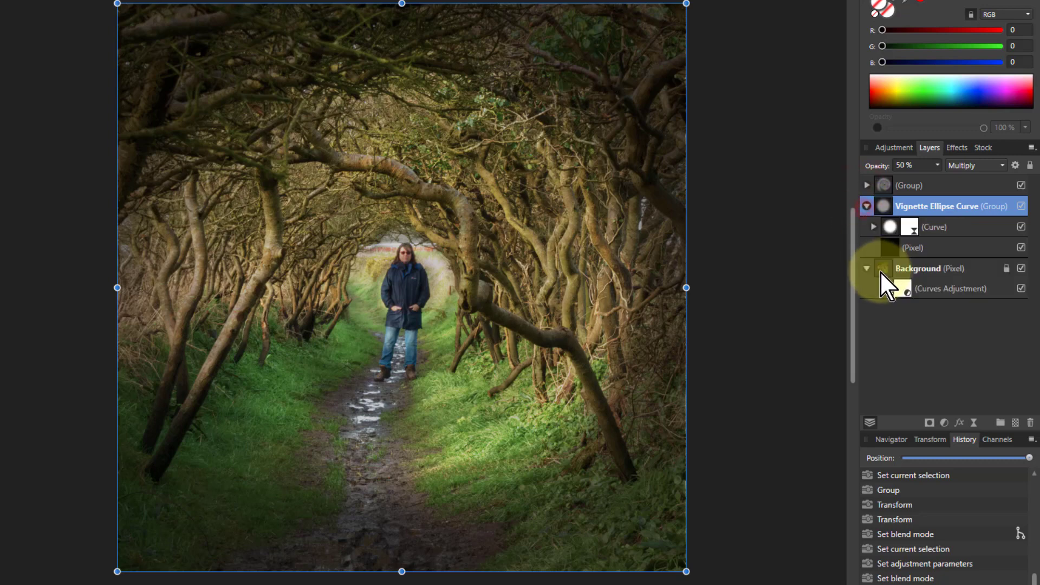
pyautogui.click(878, 236)
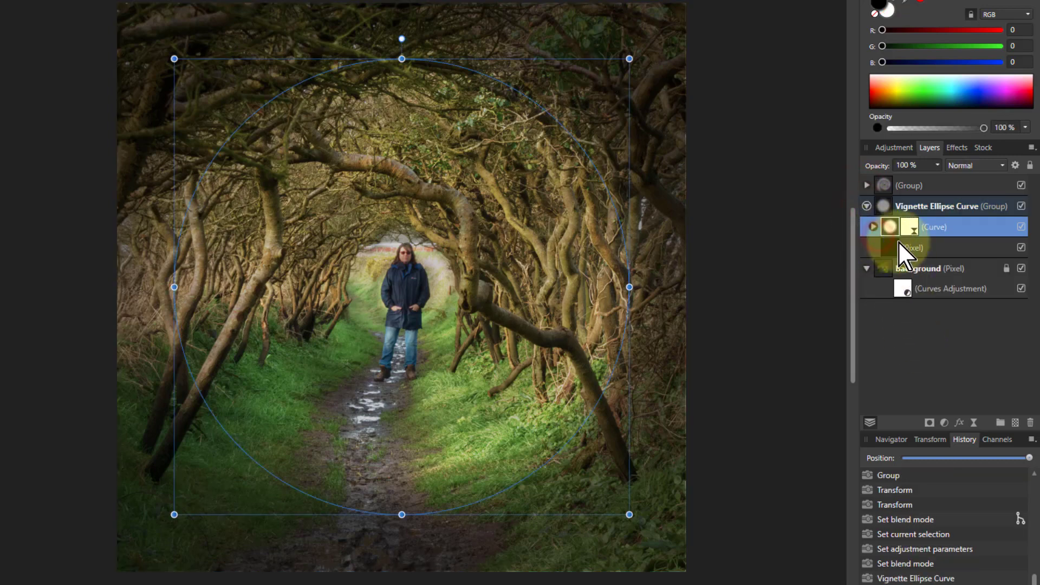
pyautogui.click(873, 227)
pyautogui.click(919, 249)
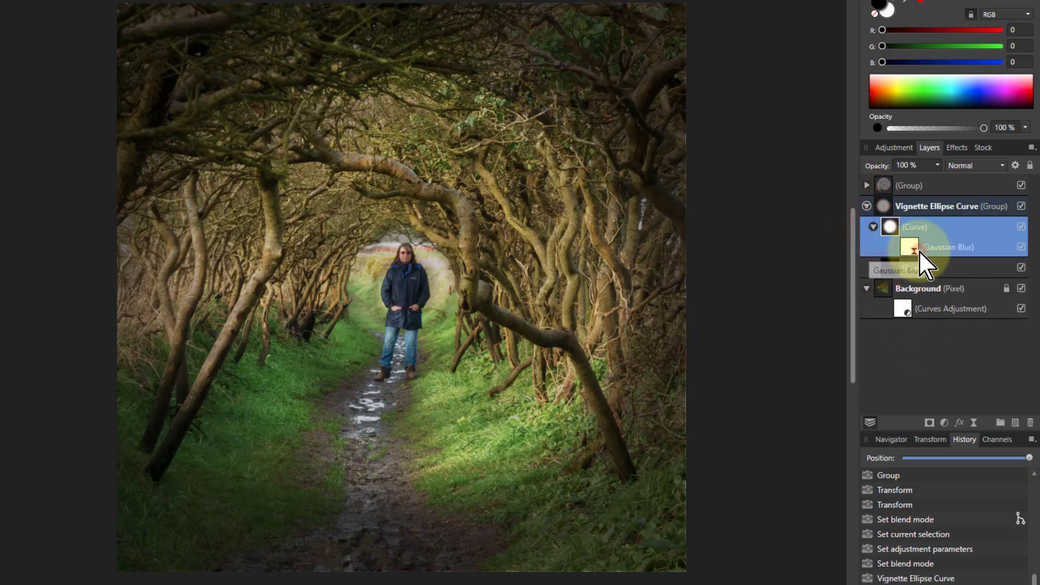
pyautogui.doubleClick(908, 249)
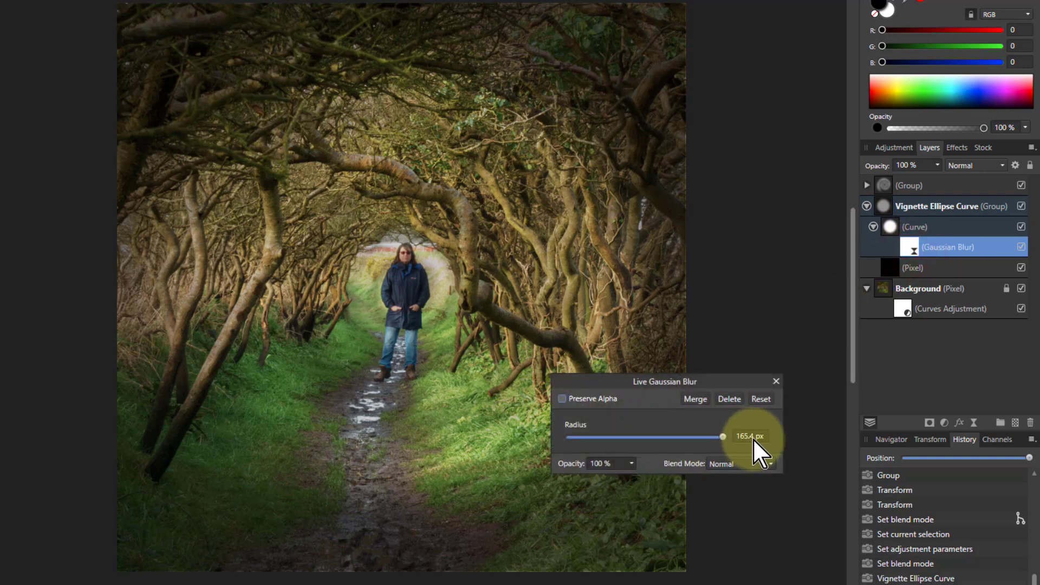
pyautogui.click(753, 437)
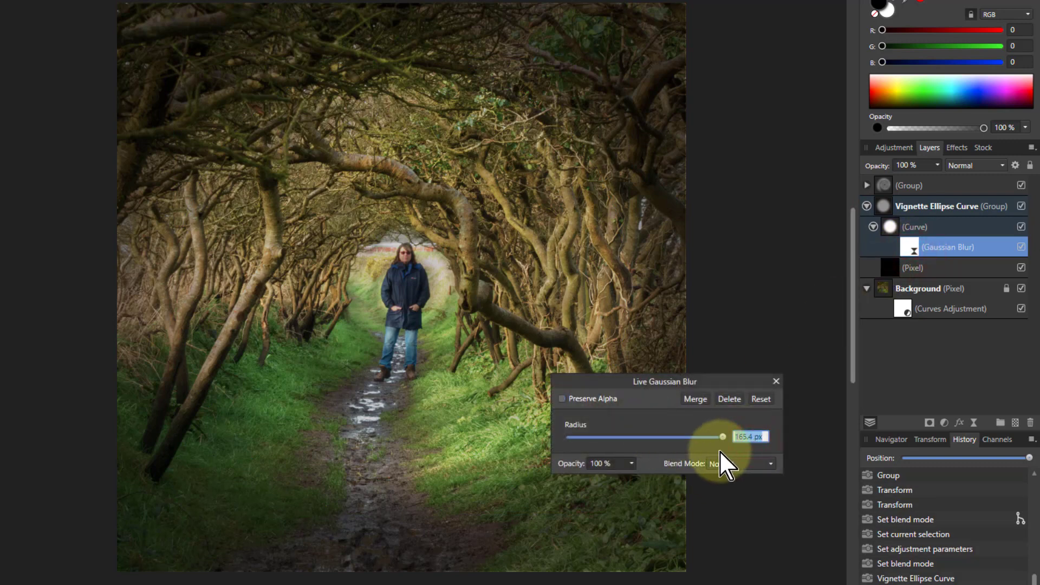
pyautogui.write('500')
pyautogui.press('Return')
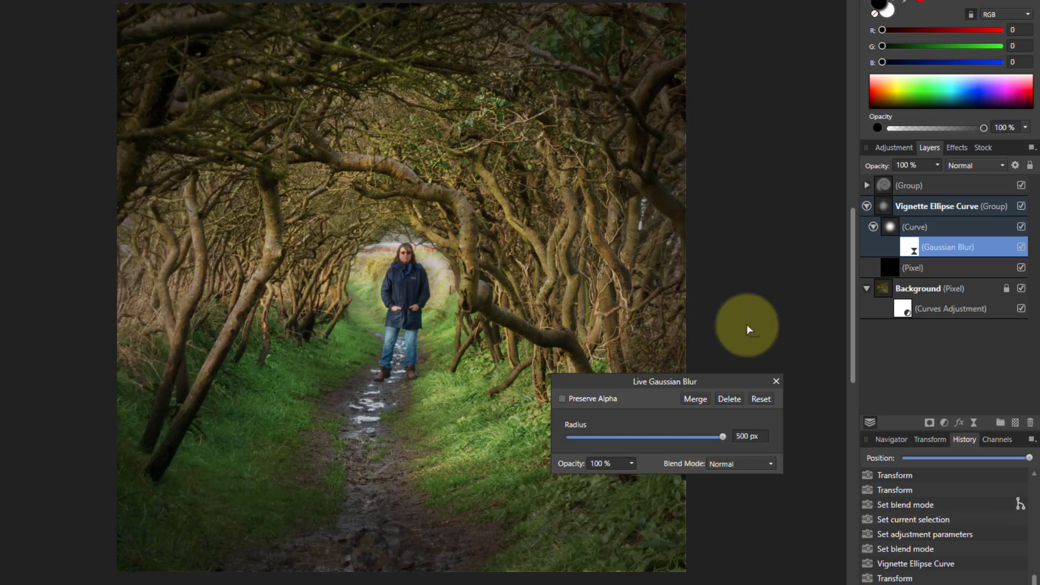
# Step: Enlarge the vignette's ellipse curve from its centre until it extends slightly beyond the photo's edges, and deselect it
pyautogui.click(897, 207)
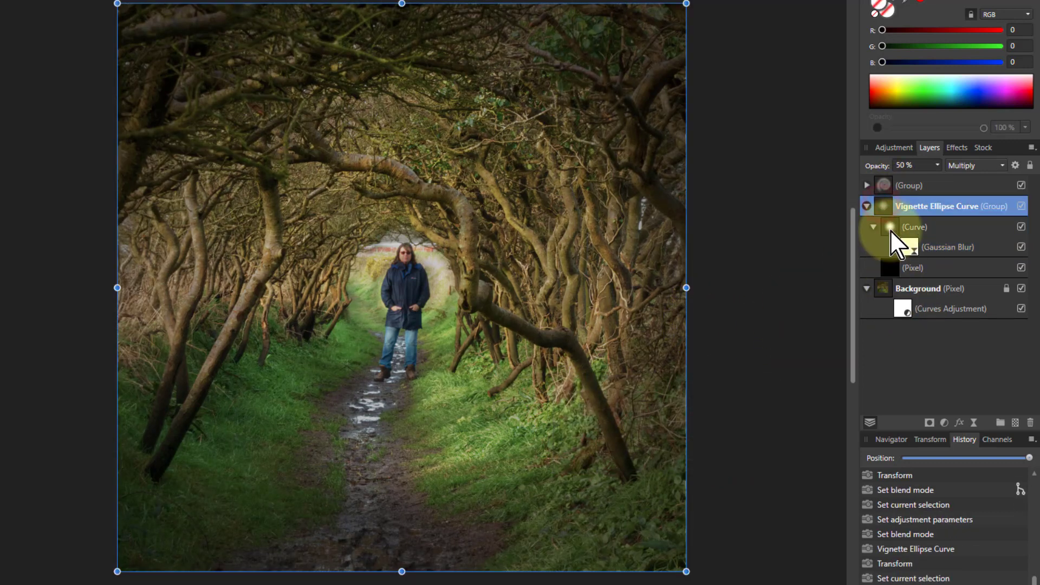
pyautogui.click(886, 229)
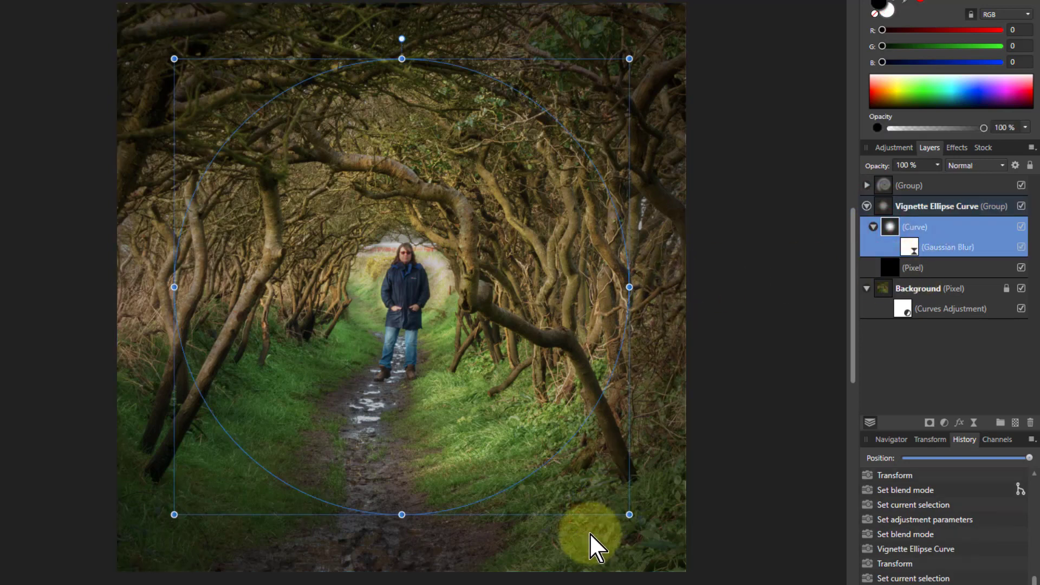
pyautogui.moveTo(580, 525); pyautogui.dragTo(631, 515)
pyautogui.click(550, 426)
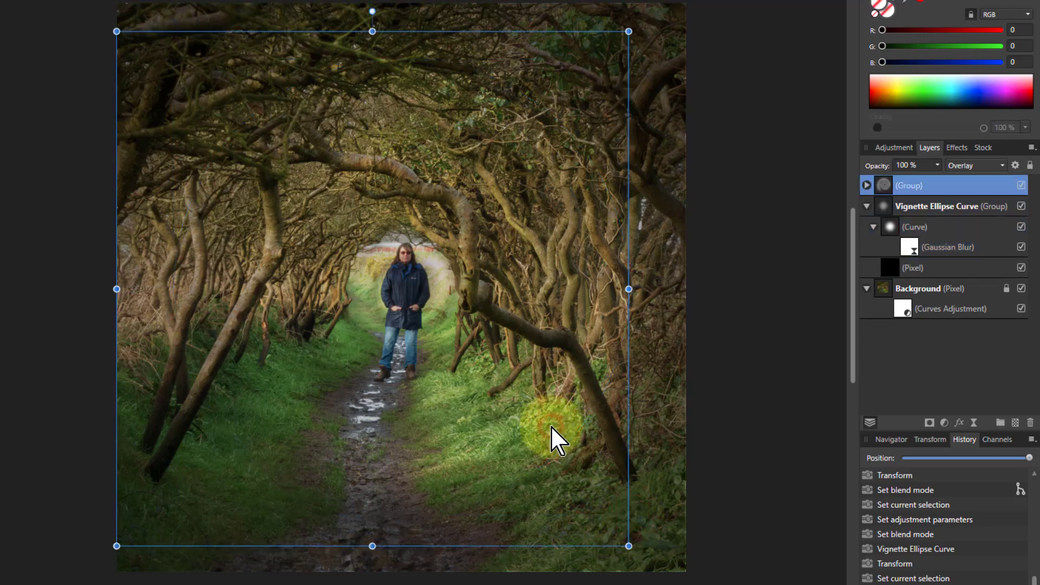
pyautogui.click(891, 249)
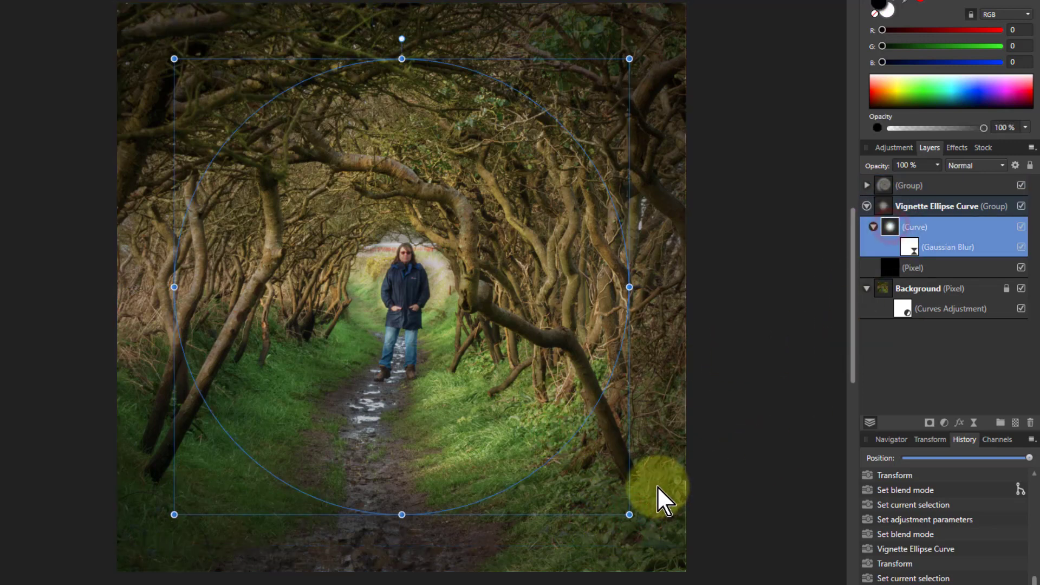
pyautogui.click(626, 537)
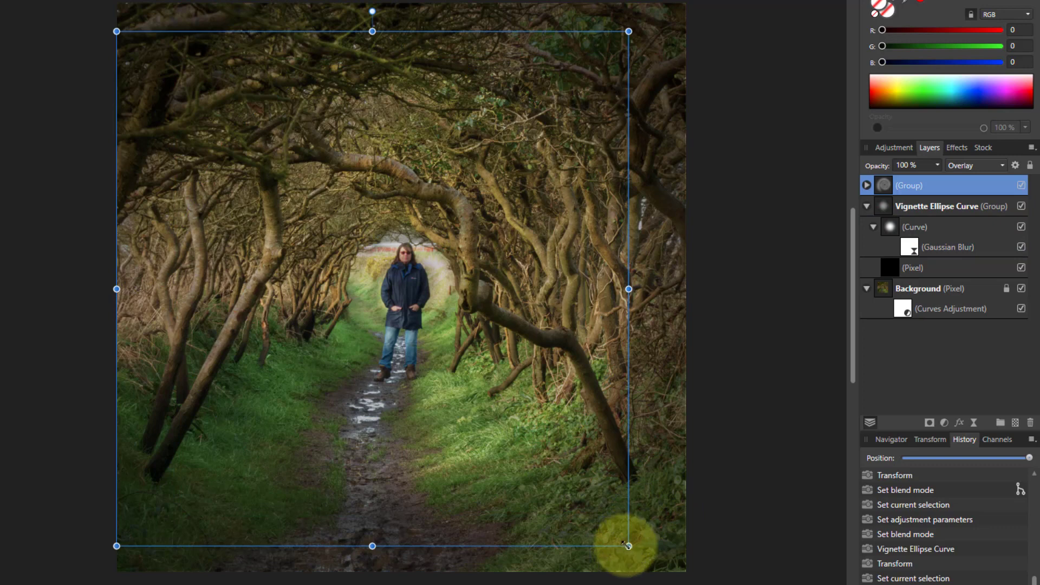
pyautogui.click(892, 248)
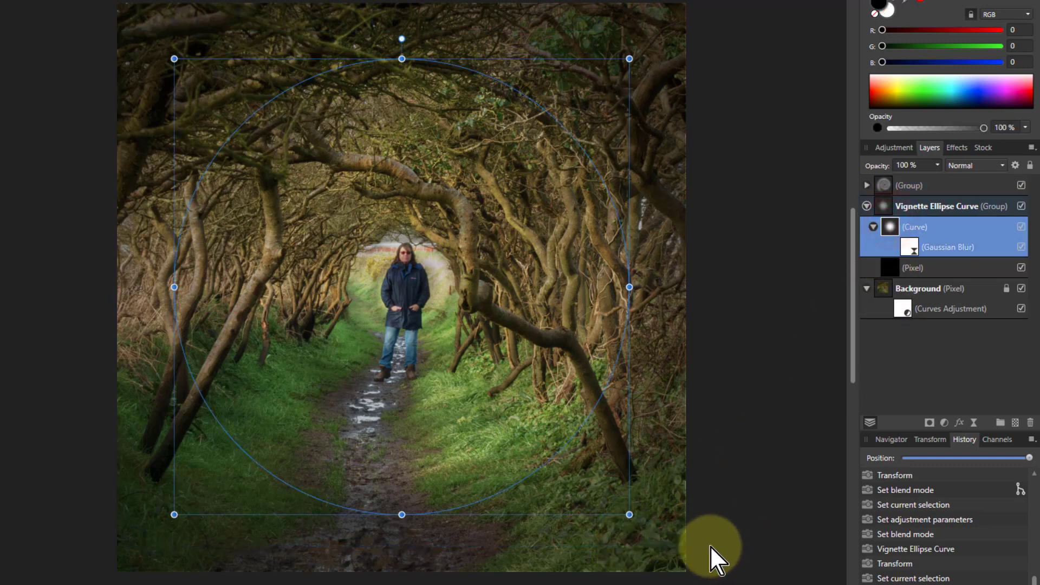
pyautogui.moveTo(629, 514); pyautogui.dragTo(681, 569)
pyautogui.click(566, 313)
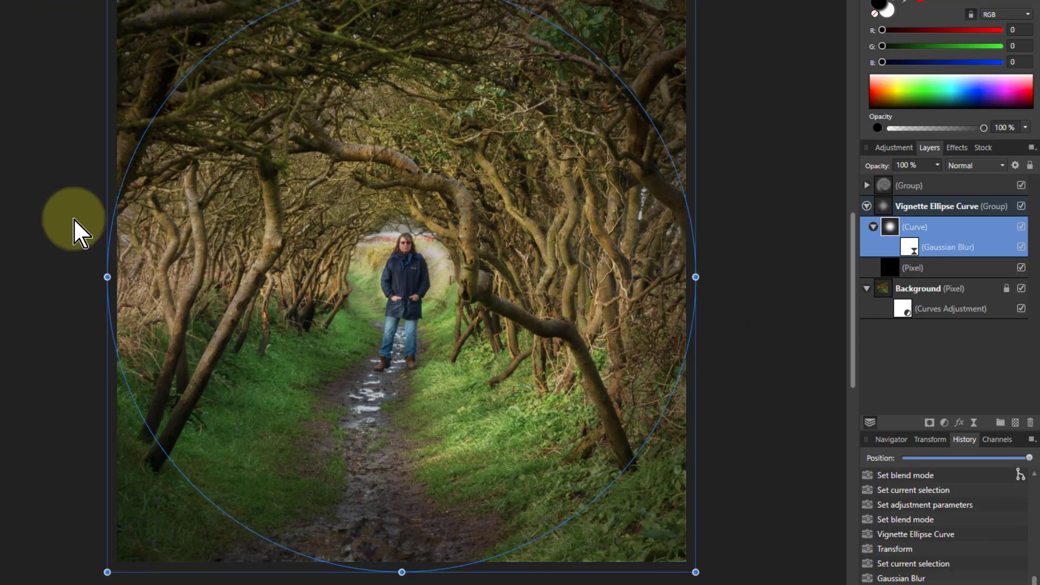
pyautogui.click(19, 164)
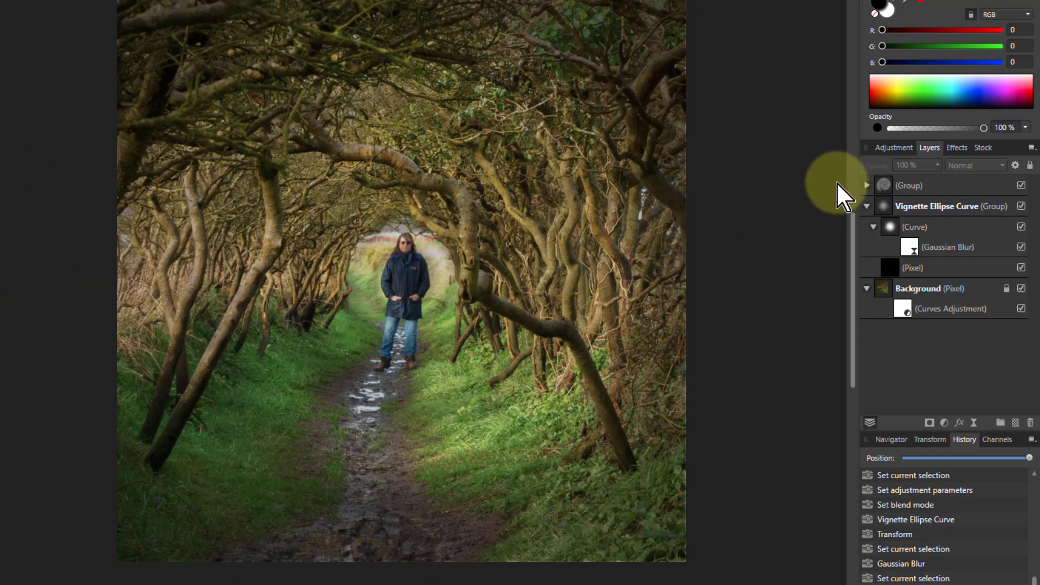
# Step: Collapse the Vignette Ellipse Curve group and set its opacity to 44%
pyautogui.click(867, 205)
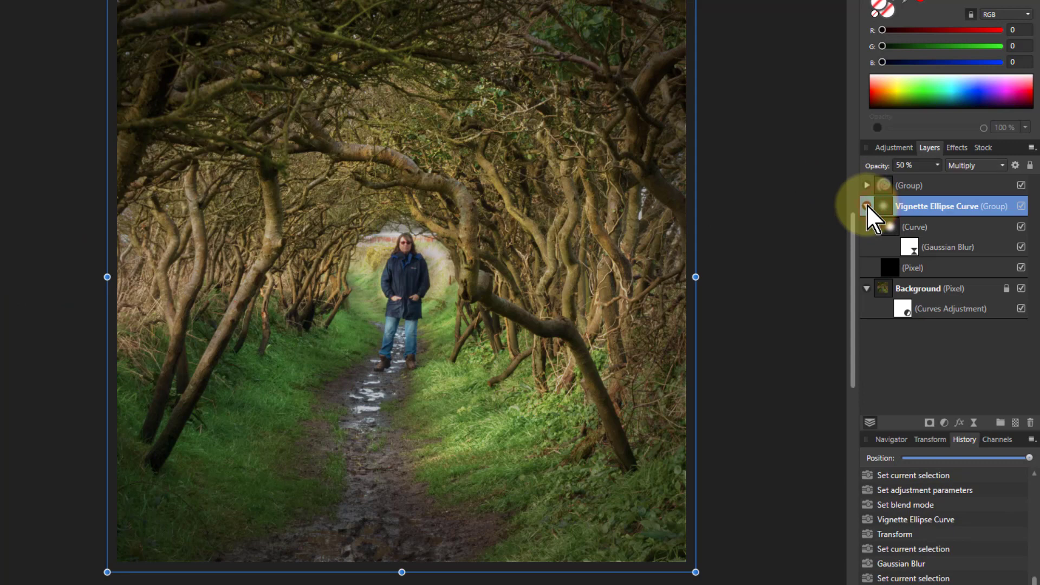
pyautogui.click(867, 205)
pyautogui.click(939, 164)
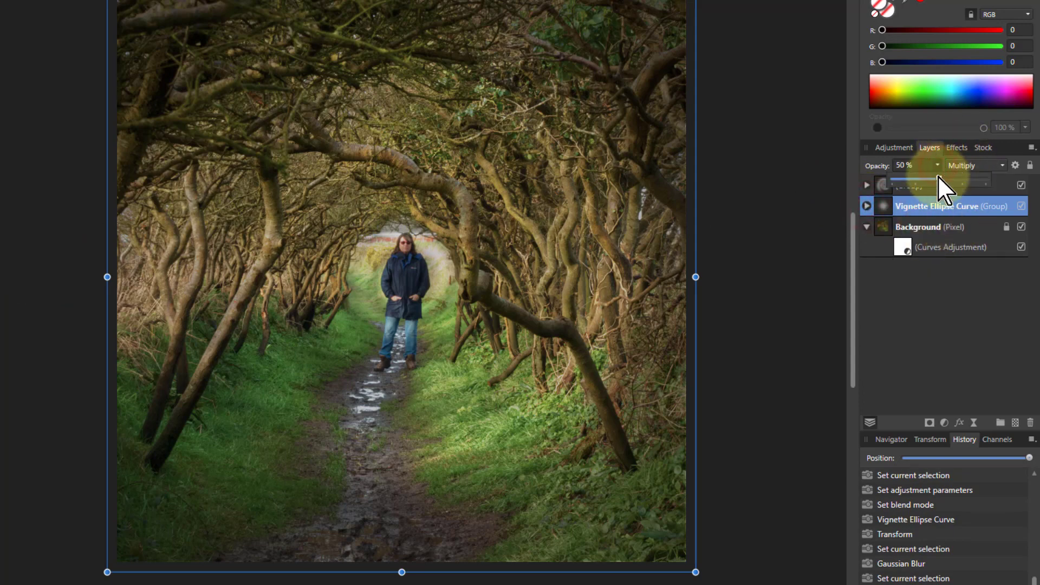
pyautogui.moveTo(938, 178)
pyautogui.mouseDown()
pyautogui.moveTo(902, 177)
pyautogui.moveTo(934, 180)
pyautogui.mouseUp()
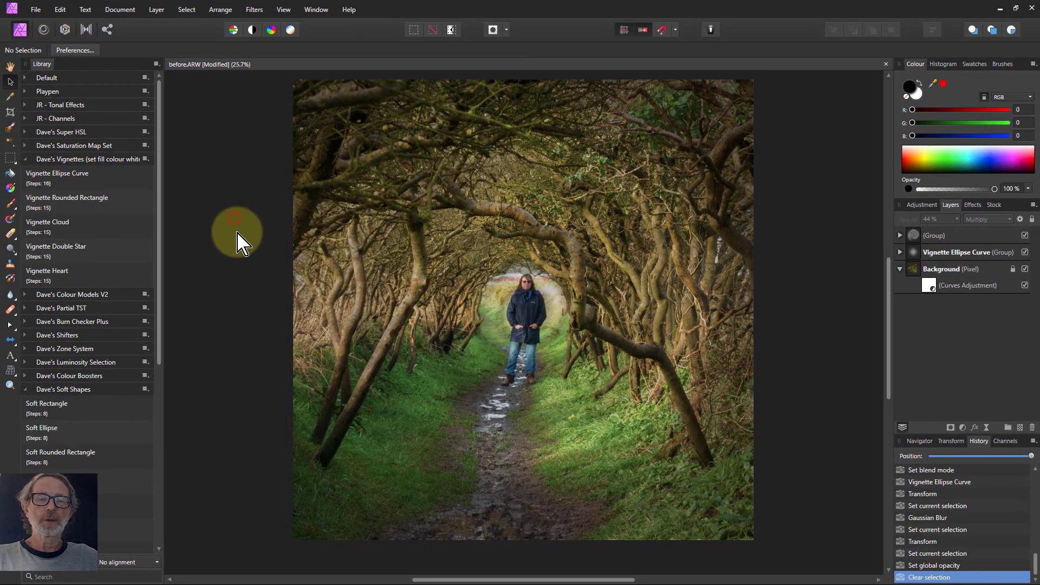
# Step: Run back through the edit history and return to the latest state to compare the photo before and after
pyautogui.click(44, 163)
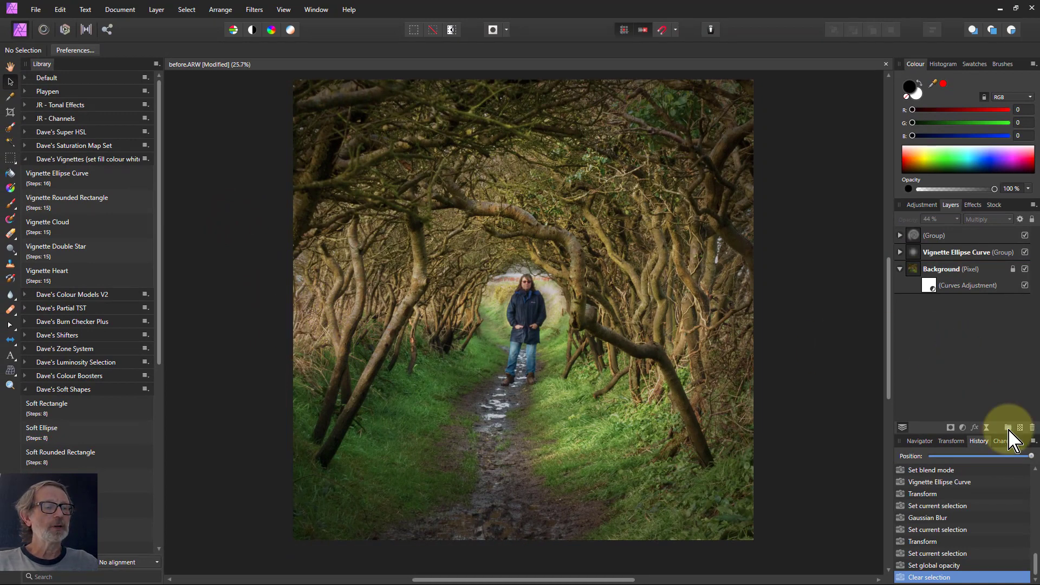
pyautogui.click(1030, 456)
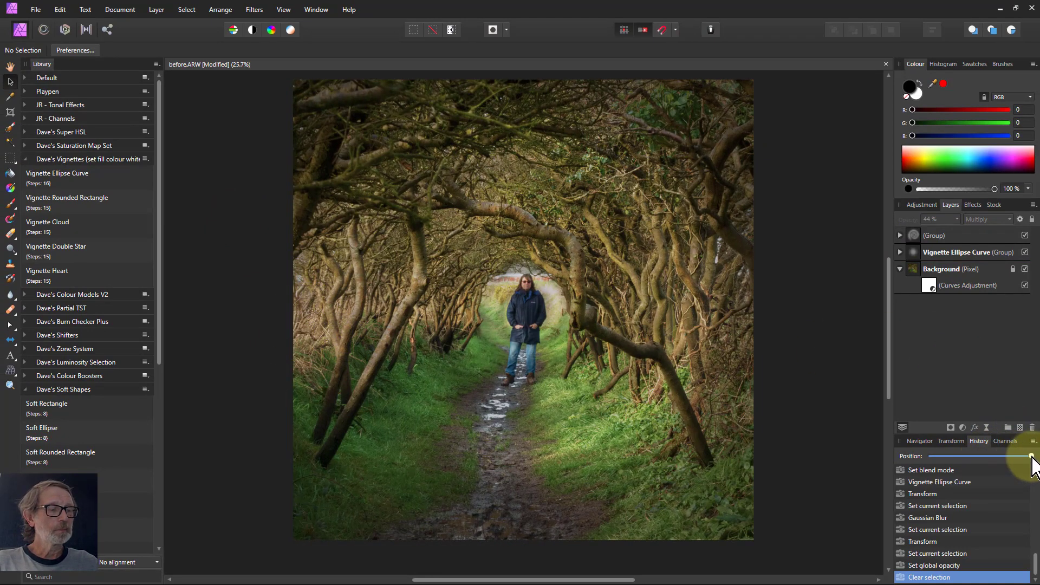
pyautogui.moveTo(972, 460); pyautogui.dragTo(1031, 456)
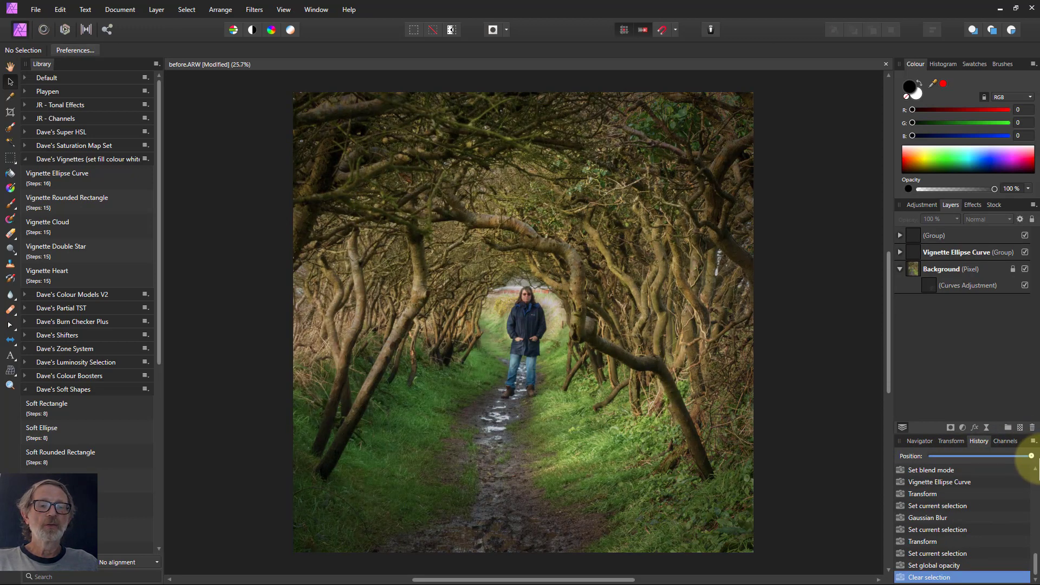